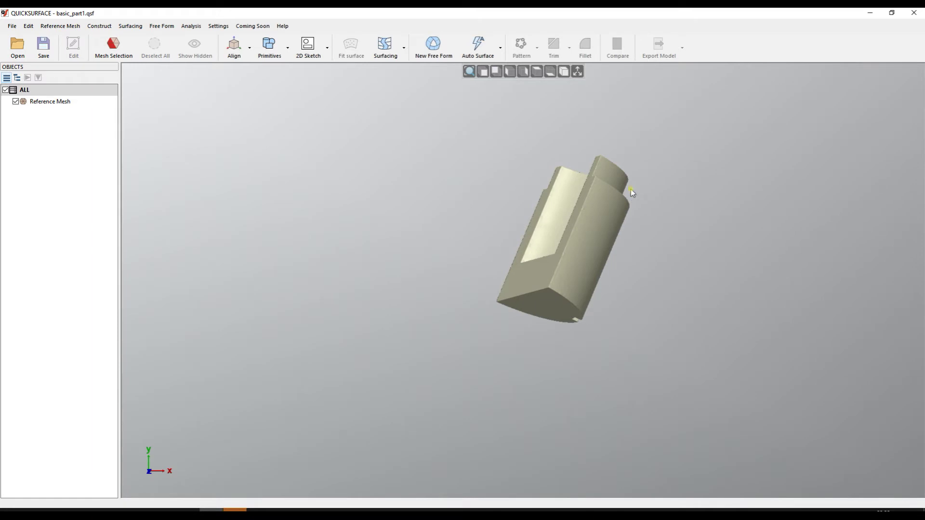
# Step: Show the global coordinate system to check the reference mesh's placement relative to the origin
pyautogui.click(578, 73)
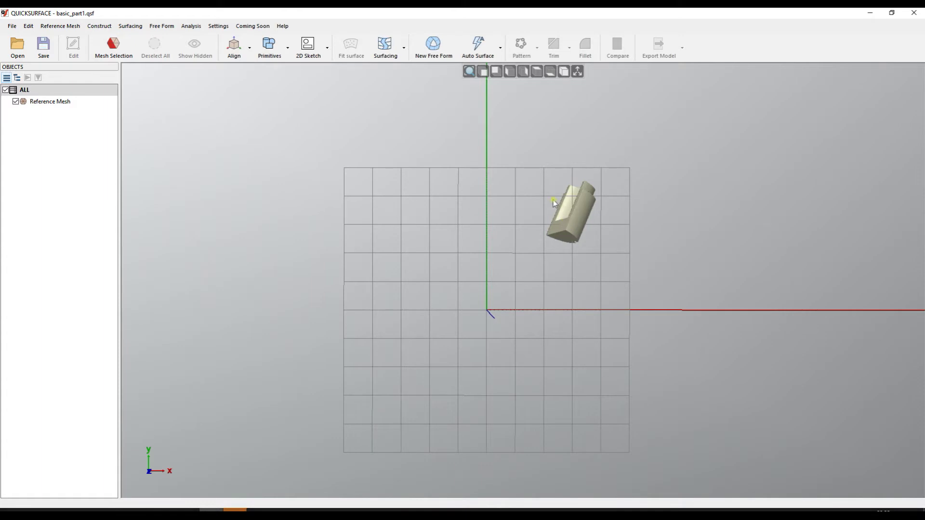
pyautogui.scroll(2, 562, 202)
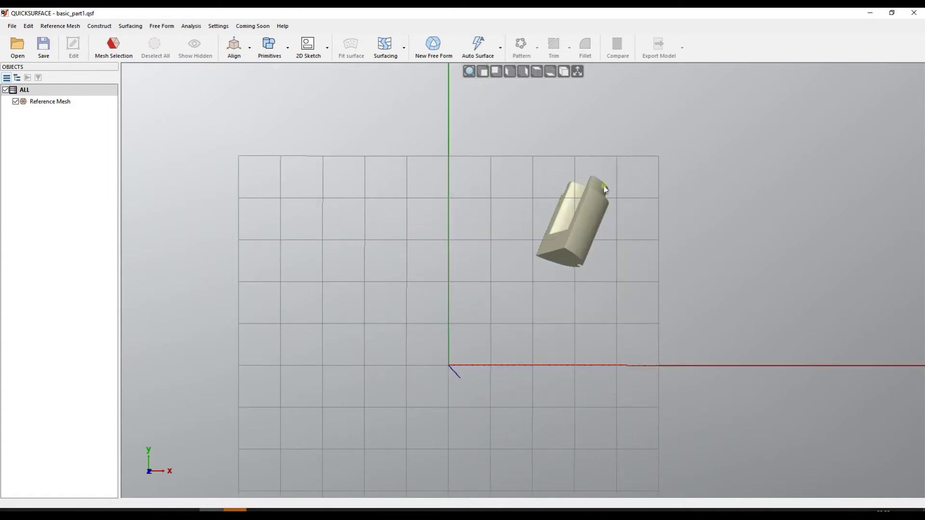
pyautogui.click(241, 51)
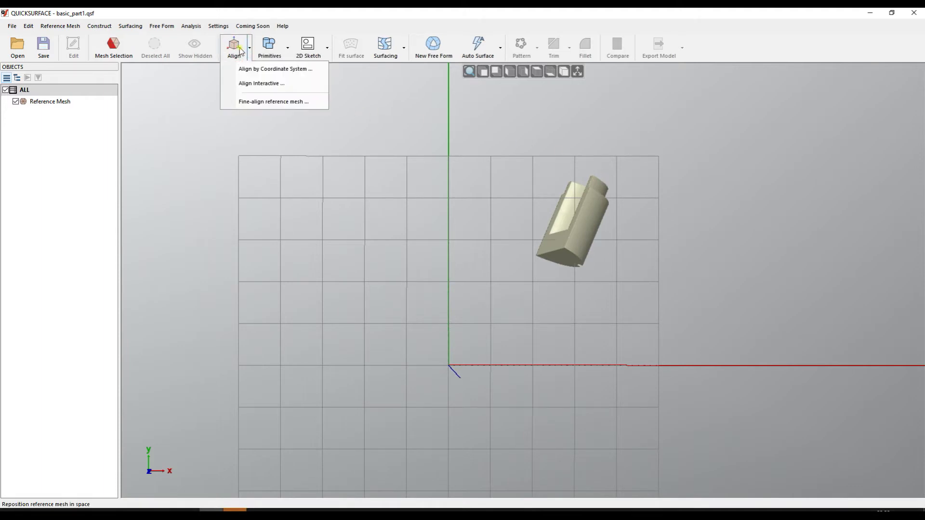
pyautogui.click(259, 84)
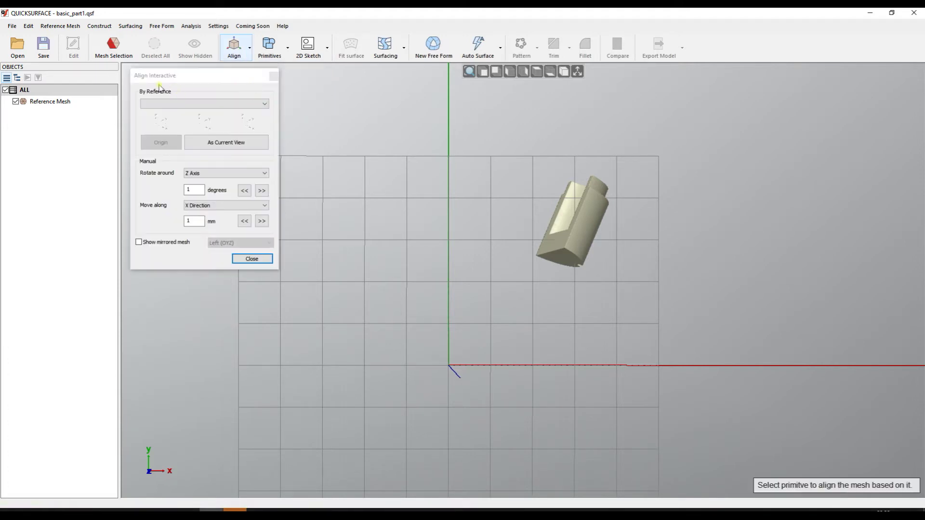
pyautogui.click(252, 260)
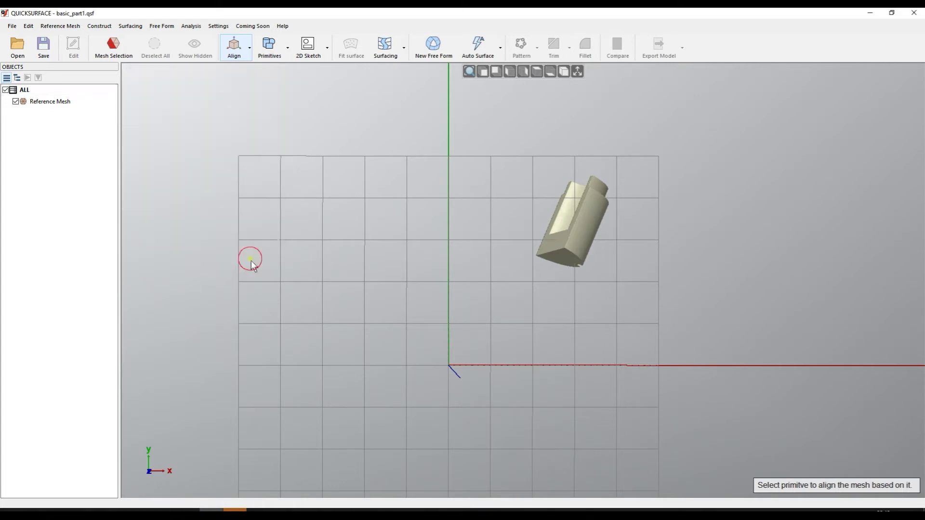
pyautogui.click(234, 47)
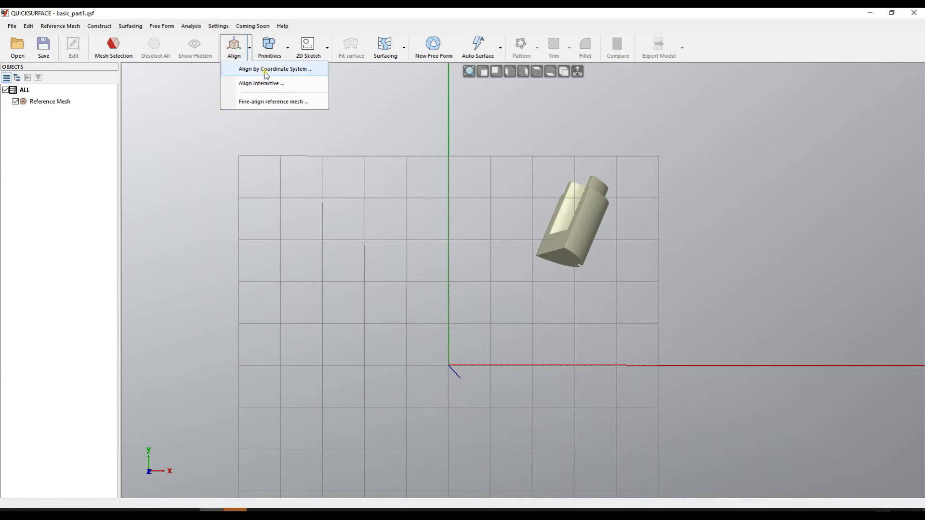
pyautogui.click(519, 139)
# Step: Hide the global coordinate system and examine the reference mesh from several sides
pyautogui.scroll(4, 569, 204)
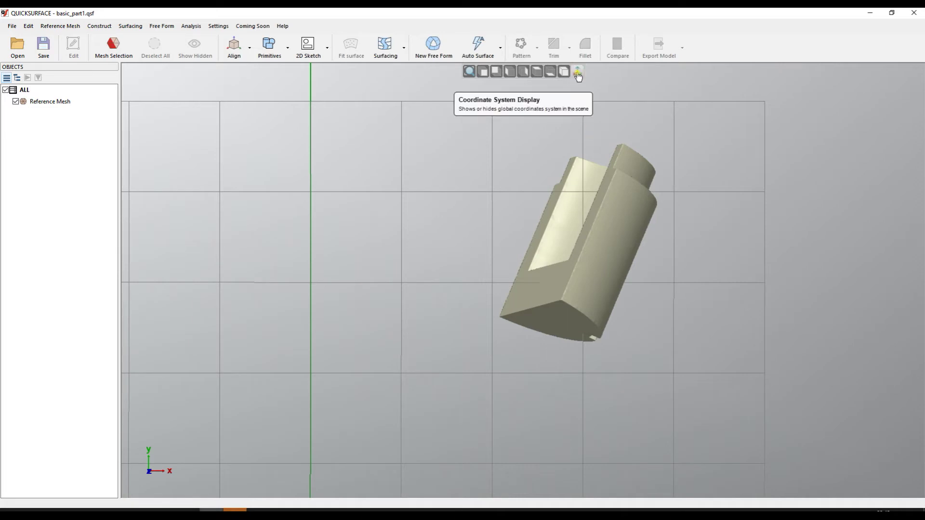
pyautogui.click(578, 72)
pyautogui.moveTo(588, 269); pyautogui.dragTo(349, 143, button='right')
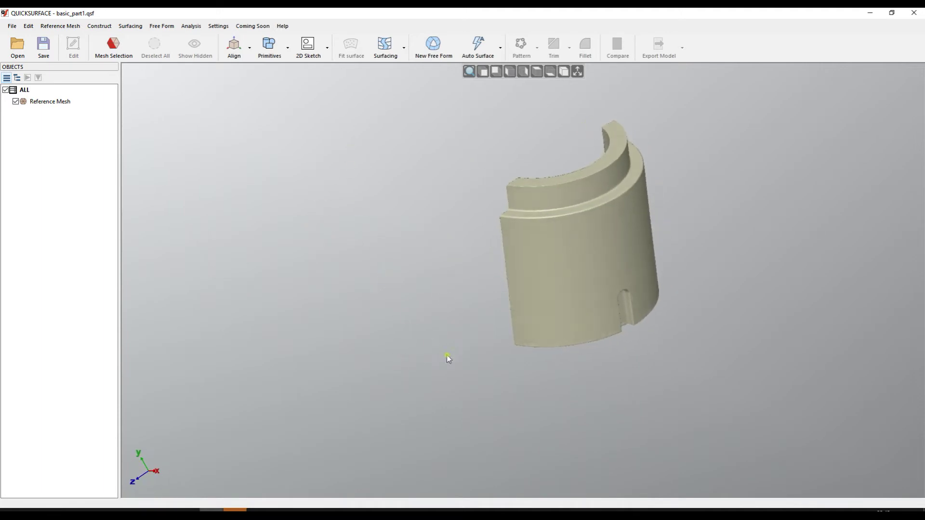
pyautogui.moveTo(447, 357); pyautogui.dragTo(625, 316, button='right')
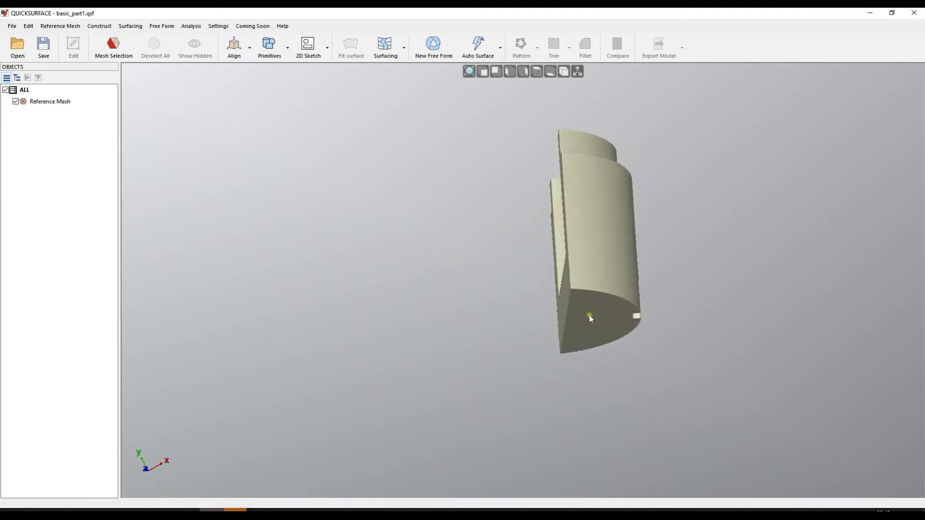
pyautogui.moveTo(598, 206); pyautogui.dragTo(586, 350, button='right')
pyautogui.moveTo(629, 330); pyautogui.dragTo(494, 337, button='right')
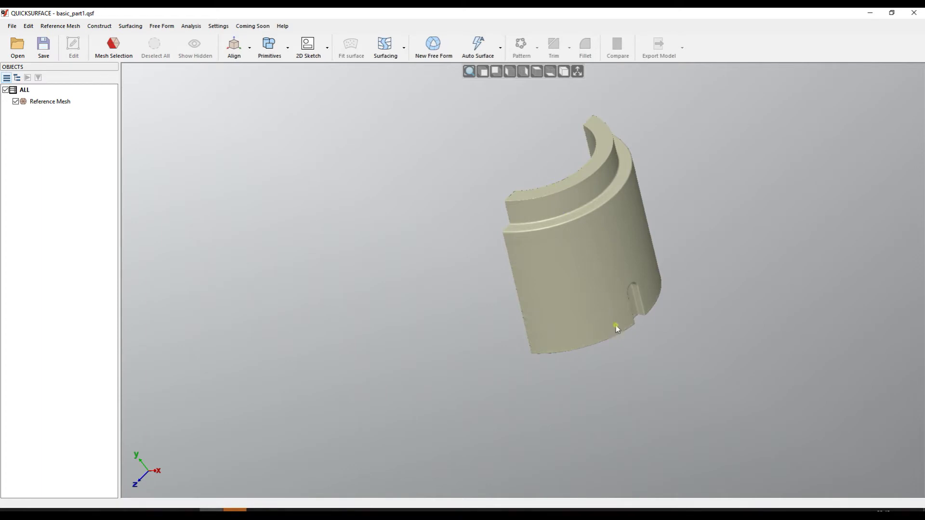
pyautogui.moveTo(543, 198); pyautogui.dragTo(590, 196, button='right')
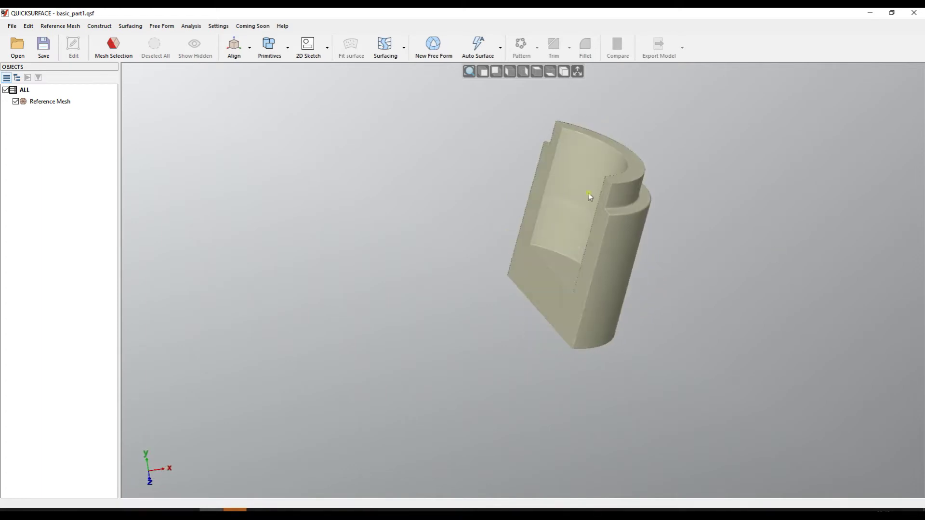
# Step: Select the mesh's flat U-shaped cut face and fit a plane primitive to it
pyautogui.click(114, 46)
pyautogui.click(535, 286)
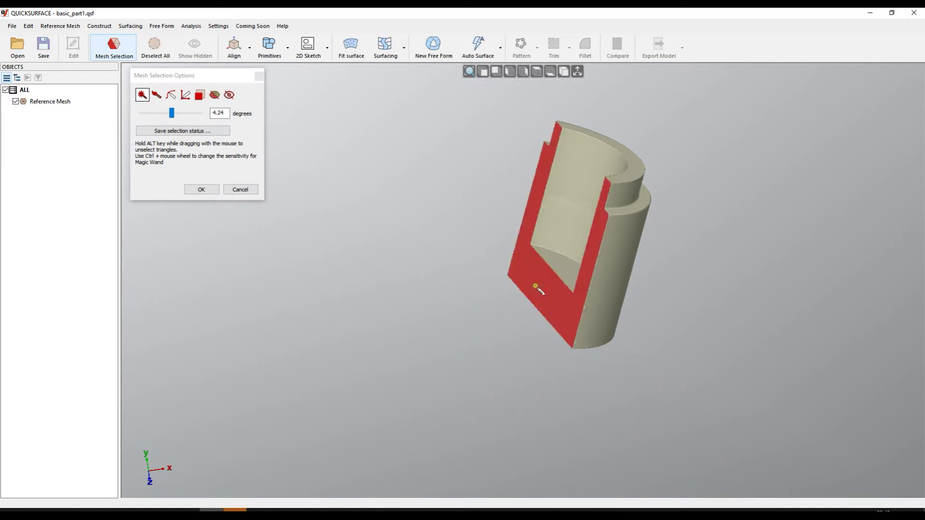
pyautogui.rightClick(400, 181)
pyautogui.click(442, 353)
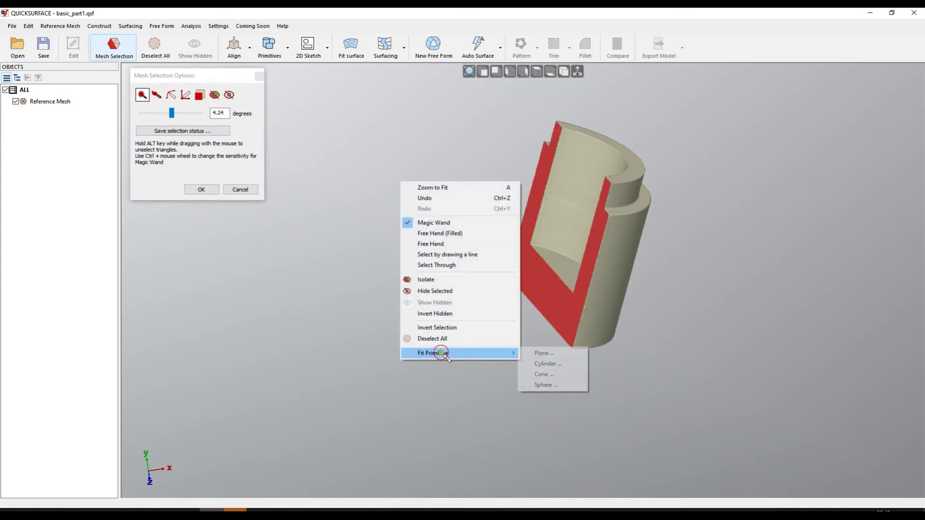
pyautogui.click(555, 353)
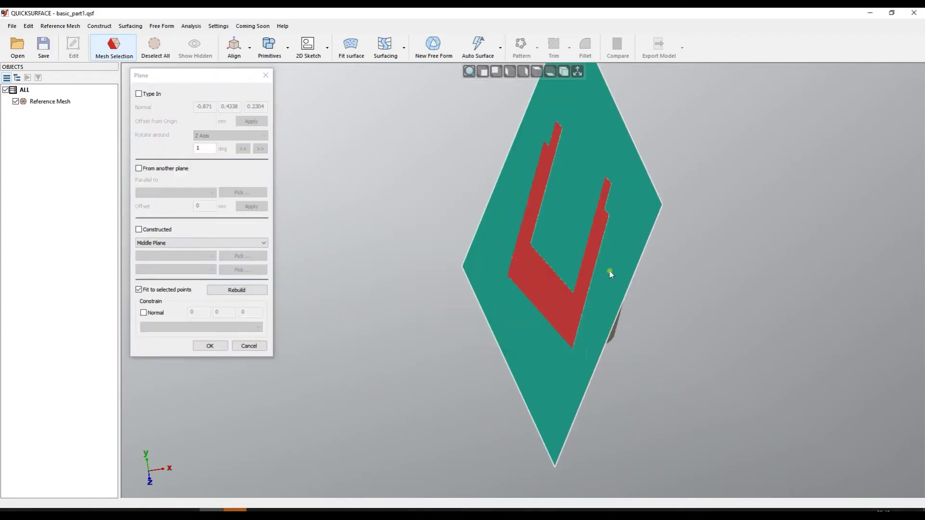
pyautogui.click(210, 346)
# Step: Select the mesh's flat half-round bottom face and fit a second plane primitive to it
pyautogui.moveTo(554, 260); pyautogui.dragTo(554, 188, button='right')
pyautogui.click(119, 52)
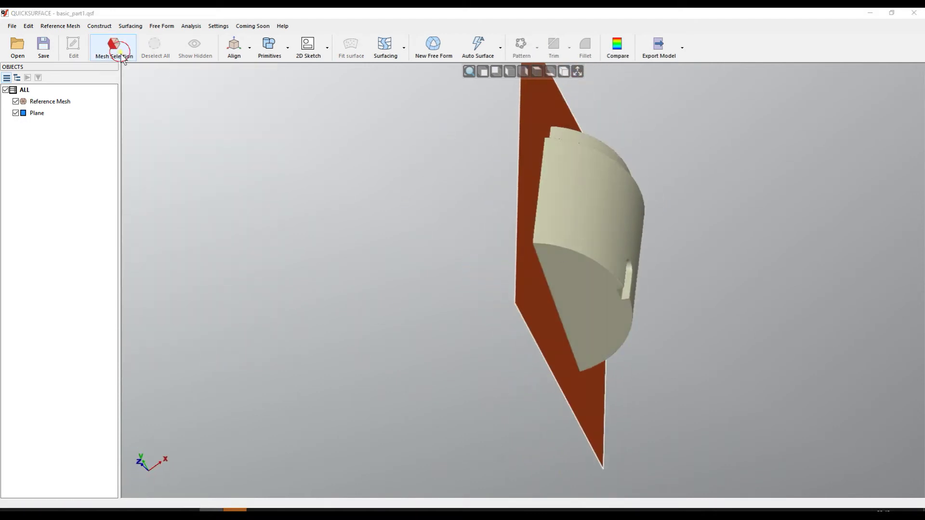
pyautogui.click(579, 279)
pyautogui.click(270, 48)
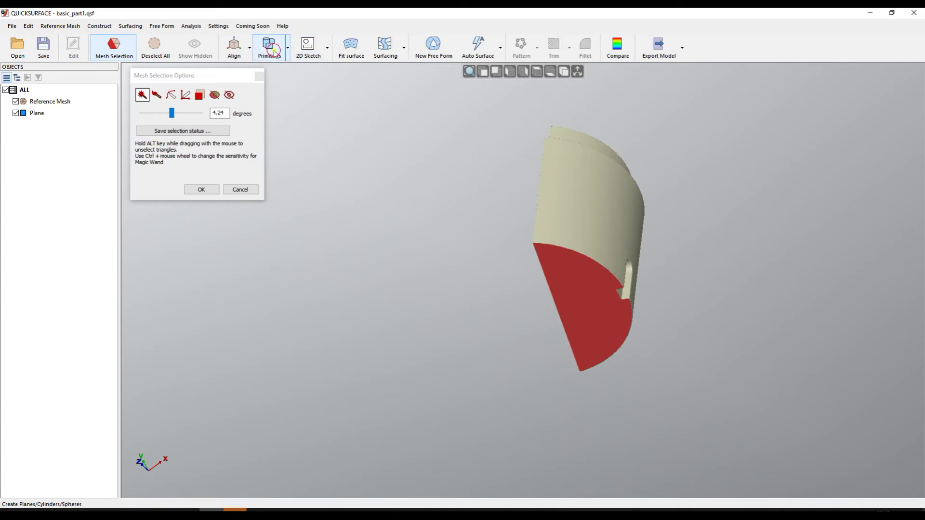
pyautogui.click(283, 71)
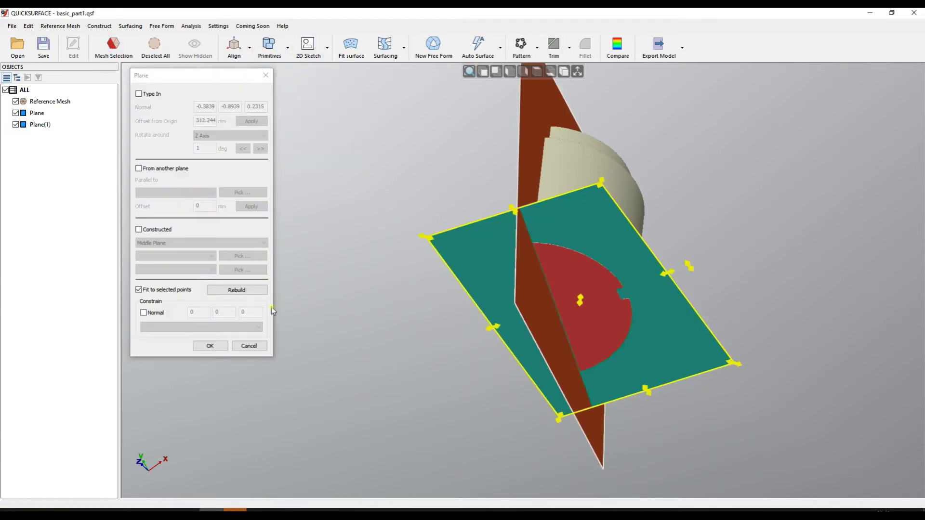
pyautogui.click(210, 346)
# Step: Select the mesh's large outer curved surface and fit a solid cylinder primitive to it
pyautogui.moveTo(377, 217); pyautogui.dragTo(334, 364, button='right')
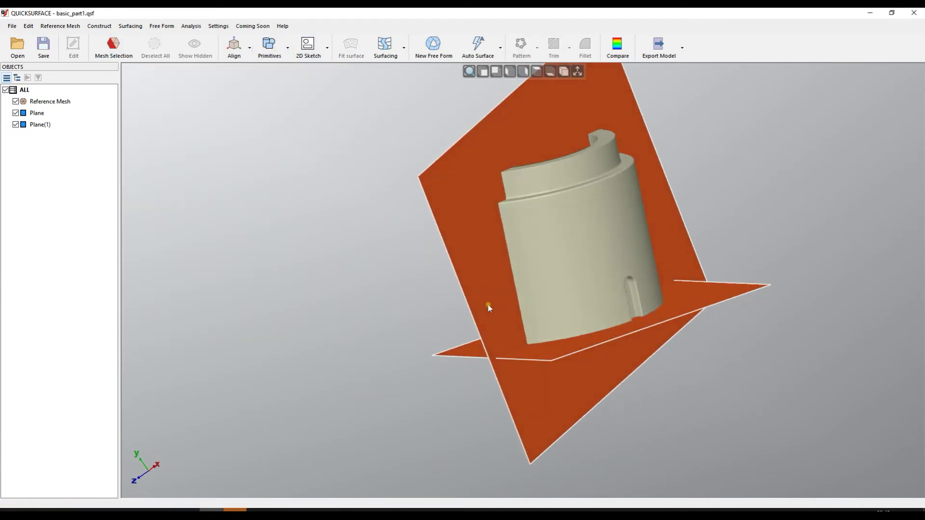
pyautogui.click(116, 58)
pyautogui.click(585, 241)
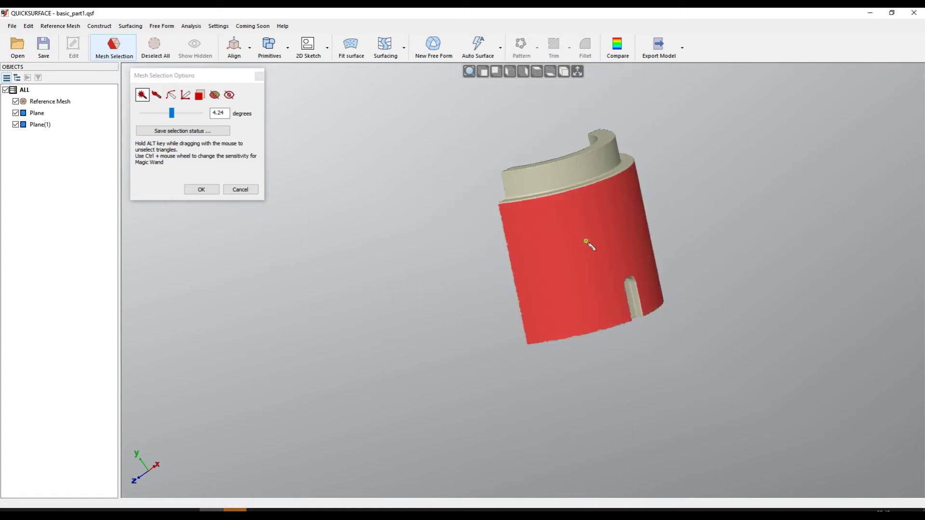
pyautogui.click(201, 189)
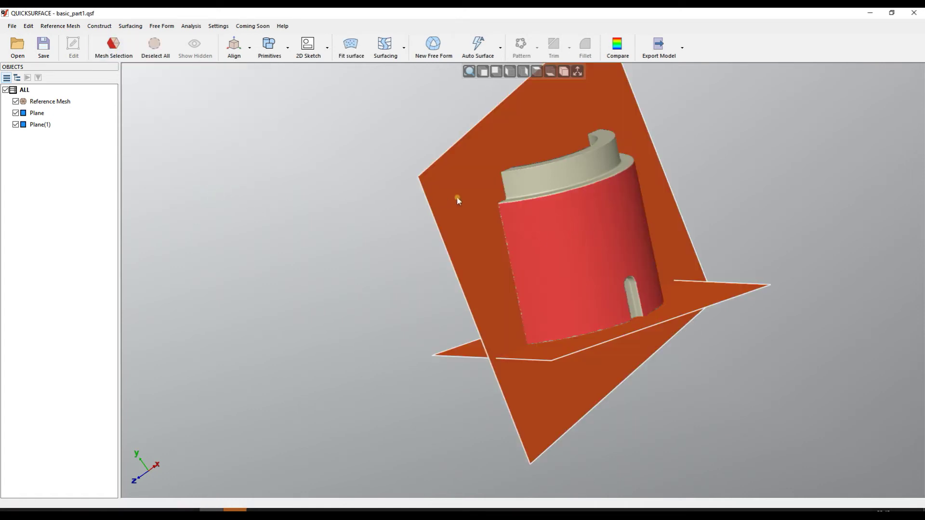
pyautogui.click(288, 48)
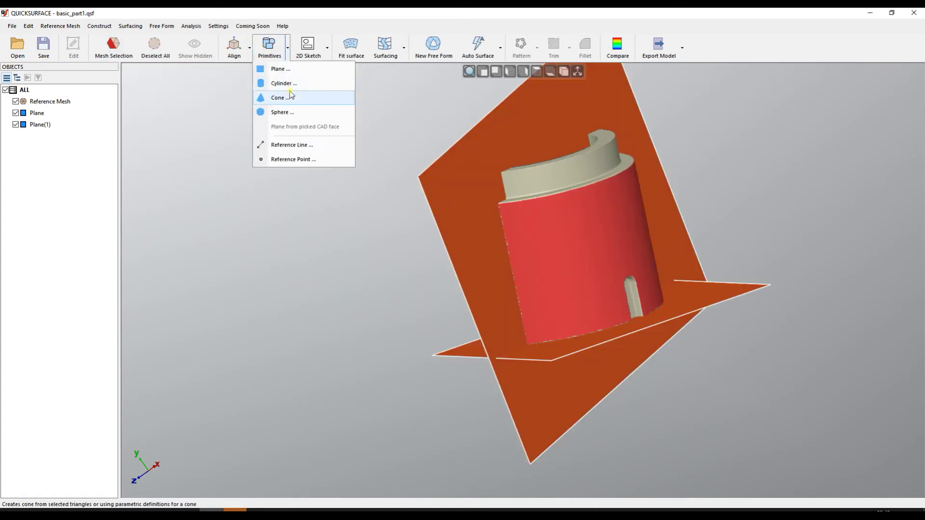
pyautogui.click(291, 83)
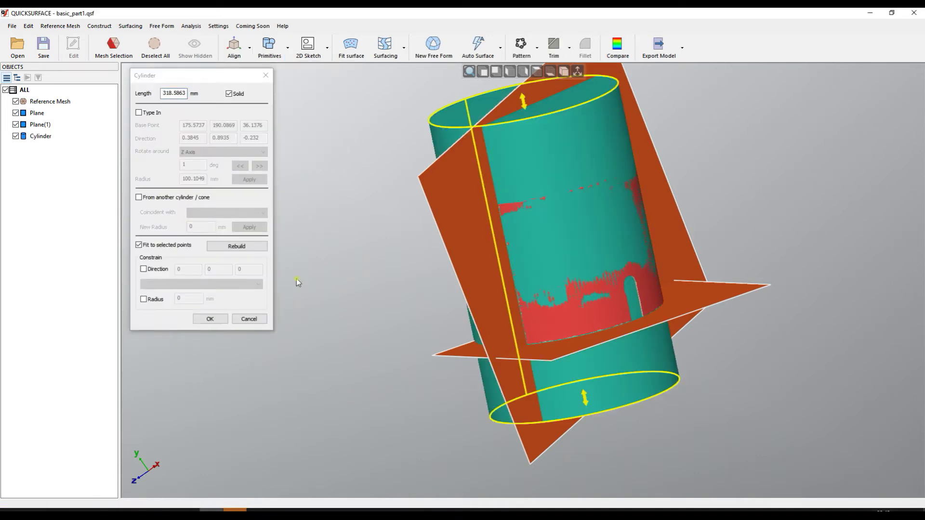
pyautogui.click(210, 319)
# Step: Hide the reference mesh and examine how the two fitted planes and the cylinder intersect
pyautogui.moveTo(554, 241); pyautogui.dragTo(653, 227, button='right')
pyautogui.moveTo(618, 259); pyautogui.dragTo(575, 363, button='right')
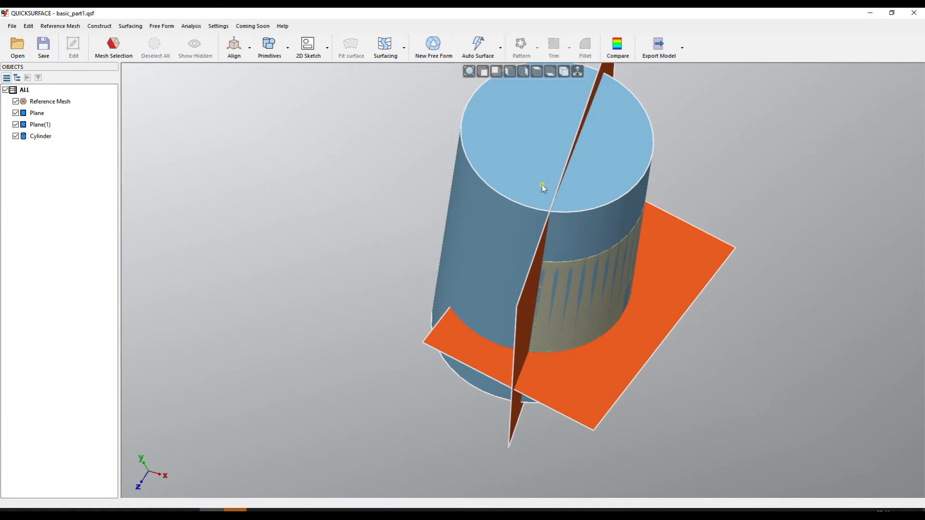
pyautogui.moveTo(548, 284); pyautogui.dragTo(490, 219, button='right')
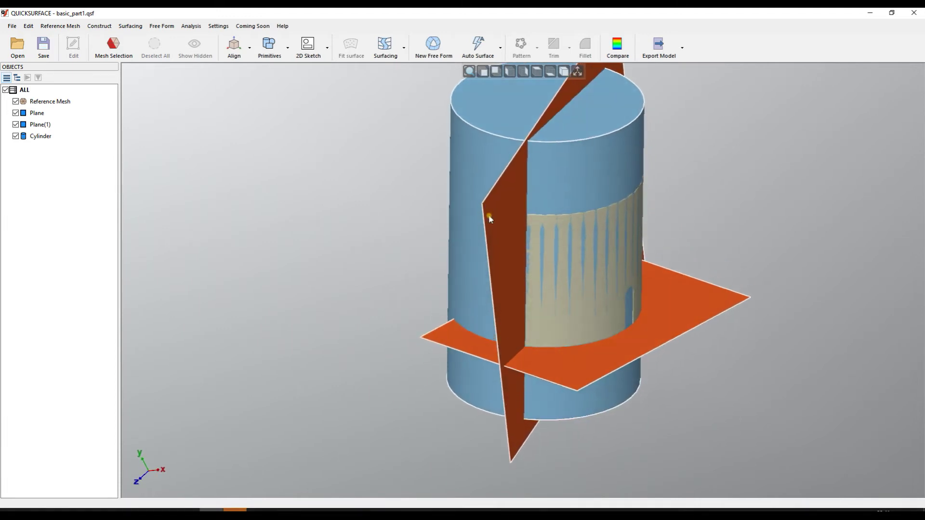
pyautogui.click(15, 102)
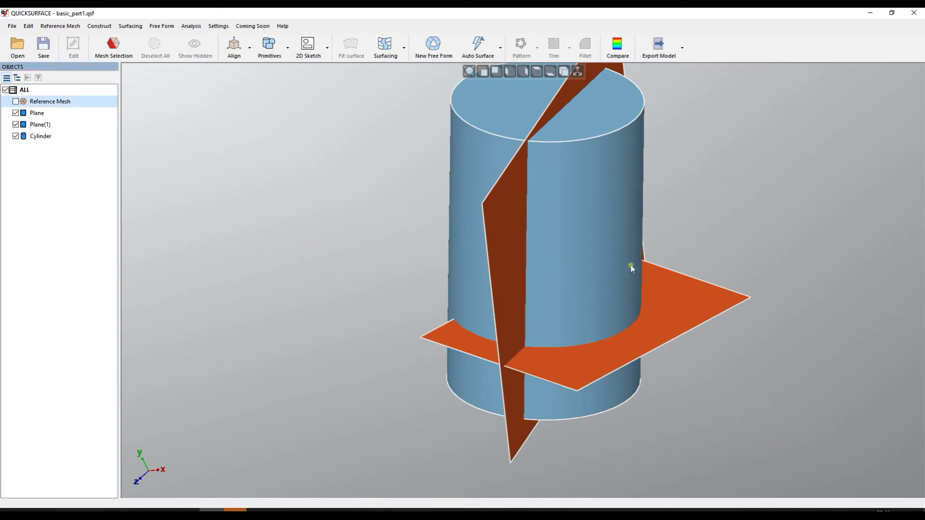
pyautogui.moveTo(629, 309); pyautogui.dragTo(608, 352, button='right')
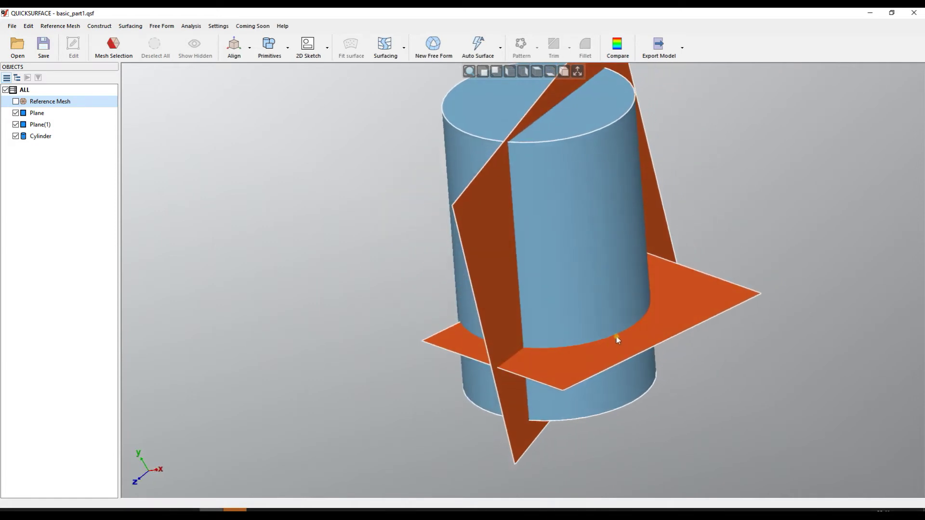
# Step: Start Align by Coordinate System, hide the reference mesh, and pick the bottom-face plane as primary feature for Bottom (OXY)
pyautogui.click(235, 46)
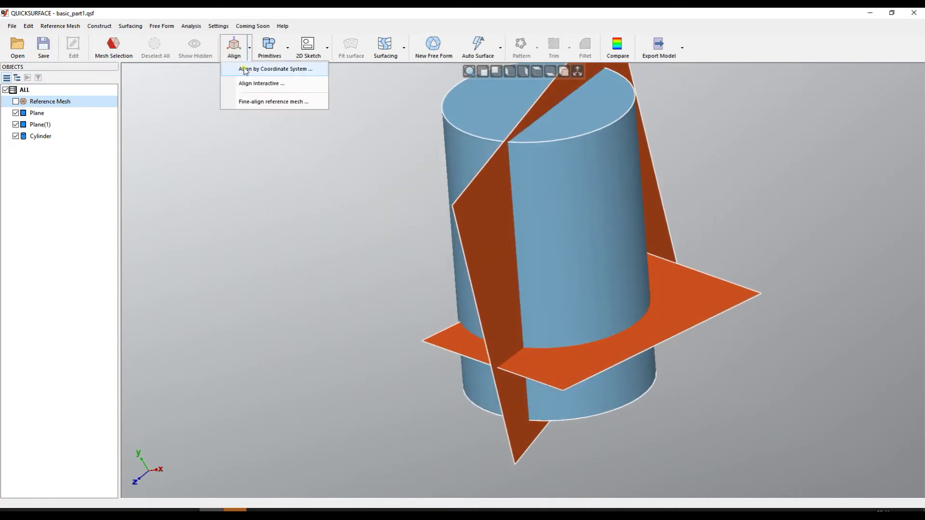
pyautogui.click(253, 69)
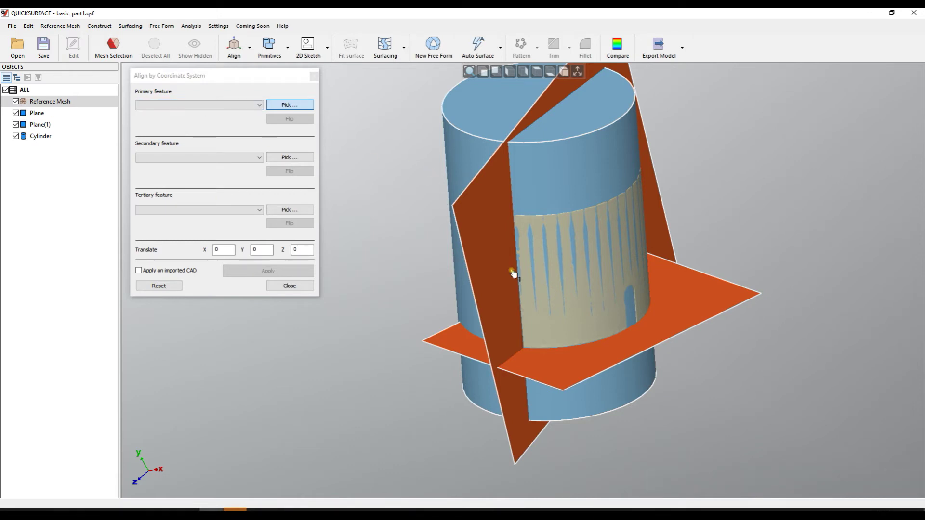
pyautogui.click(16, 101)
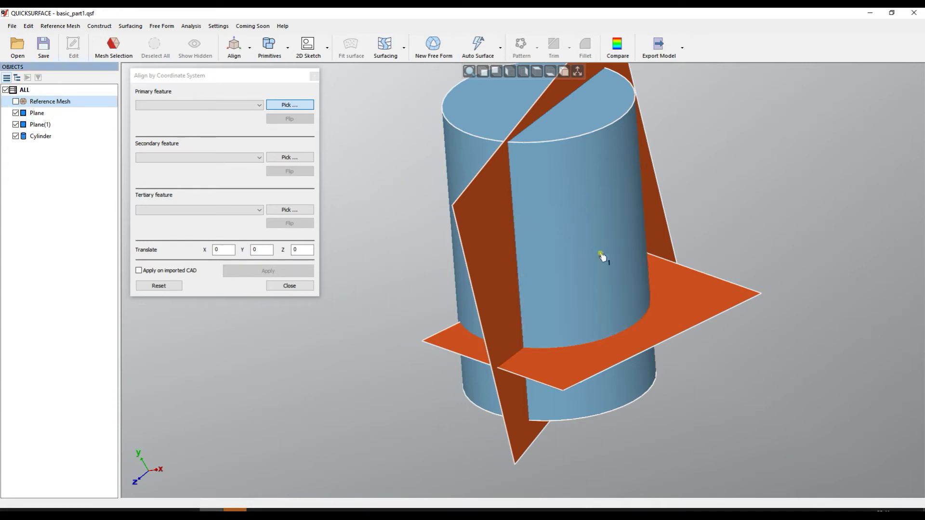
pyautogui.click(692, 300)
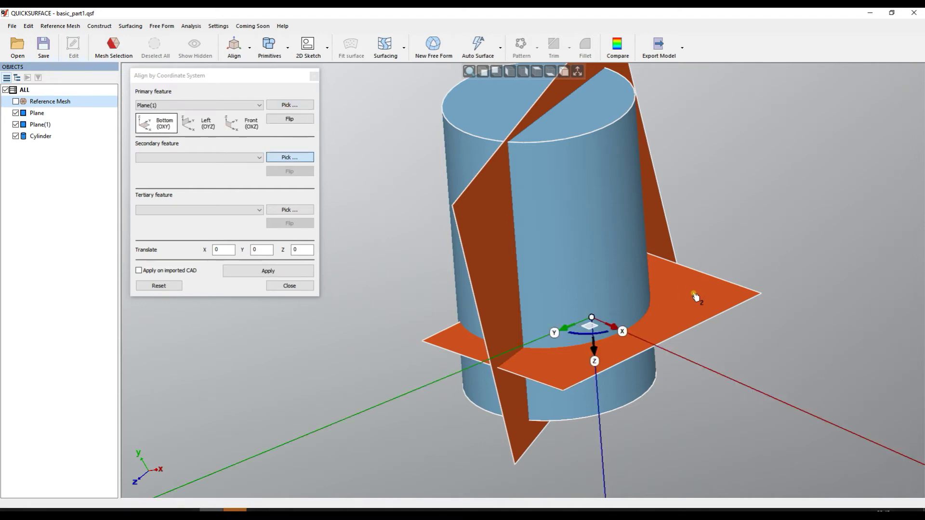
# Step: Flip the primary feature's direction so the Z axis points up along the part
pyautogui.scroll(2, 742, 293)
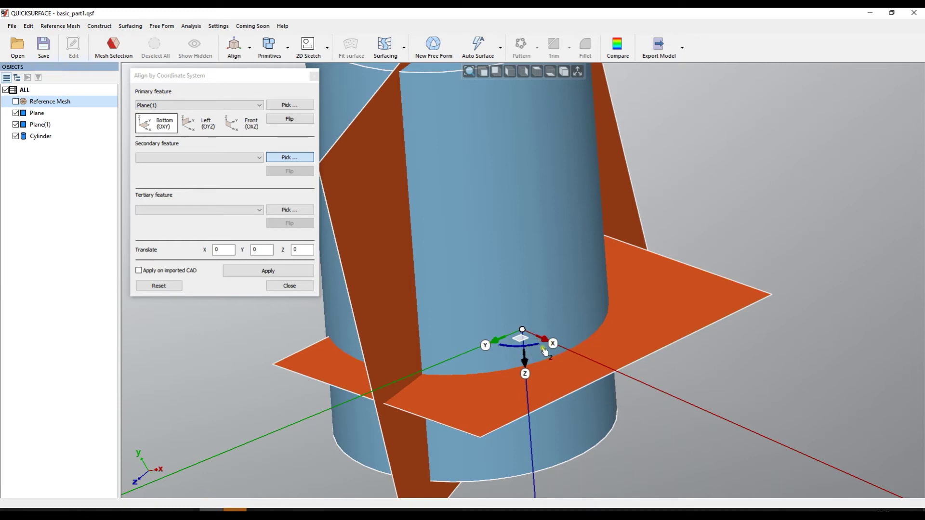
pyautogui.moveTo(443, 374)
pyautogui.mouseDown(button='right')
pyautogui.moveTo(430, 283)
pyautogui.moveTo(442, 241)
pyautogui.moveTo(466, 214)
pyautogui.moveTo(463, 262)
pyautogui.mouseUp(button='right')
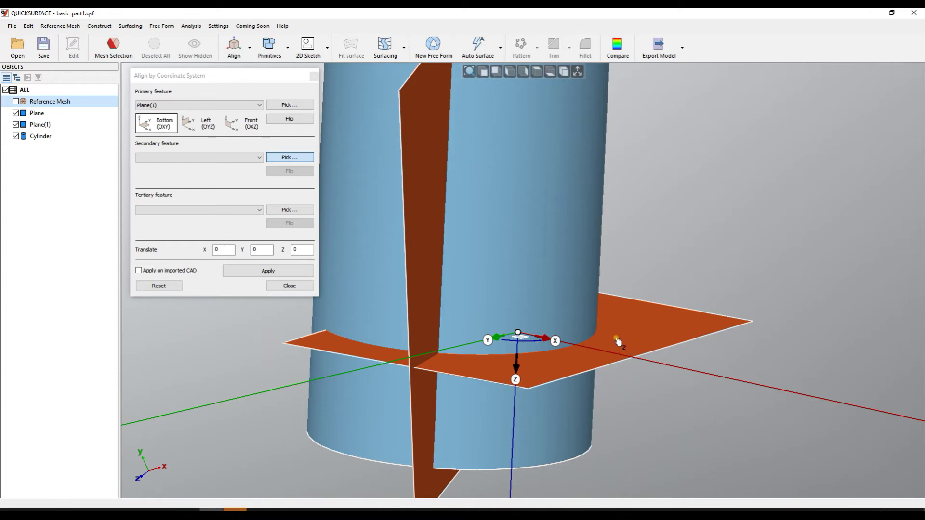
pyautogui.click(290, 119)
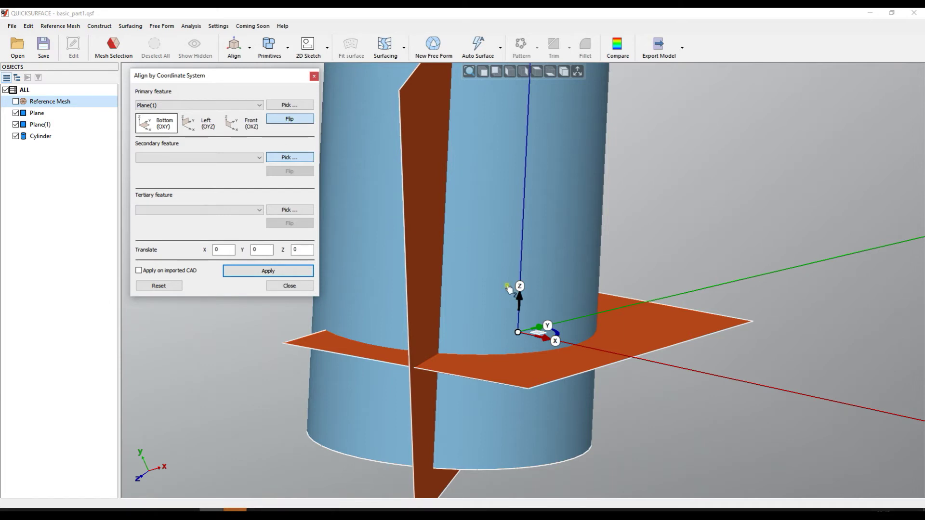
pyautogui.scroll(2, 512, 335)
pyautogui.scroll(1, 509, 383)
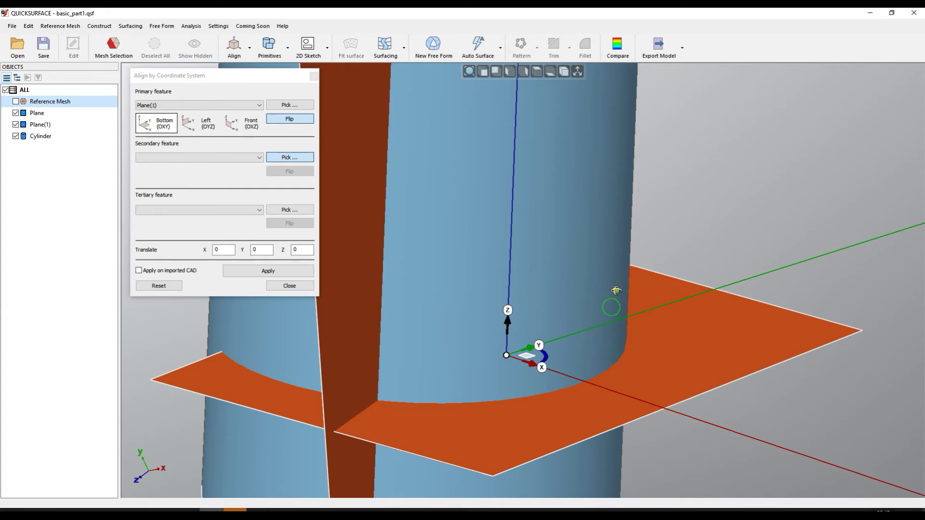
pyautogui.moveTo(611, 306)
pyautogui.mouseDown(button='right')
pyautogui.moveTo(619, 269)
pyautogui.moveTo(653, 233)
pyautogui.mouseUp(button='right')
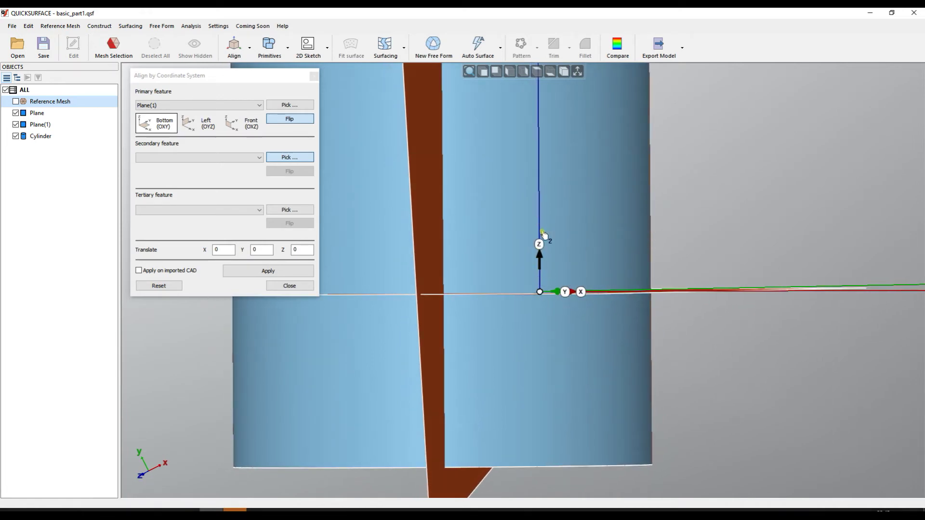
# Step: Pick the vertical flat-face plane as the secondary feature for Left (OYZ)
pyautogui.moveTo(584, 329); pyautogui.dragTo(484, 371, button='right')
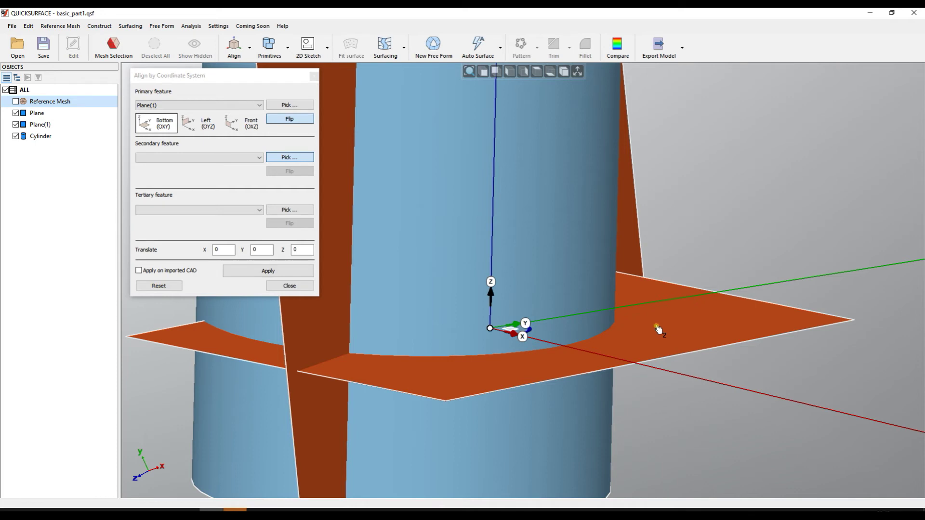
pyautogui.scroll(-2, 693, 320)
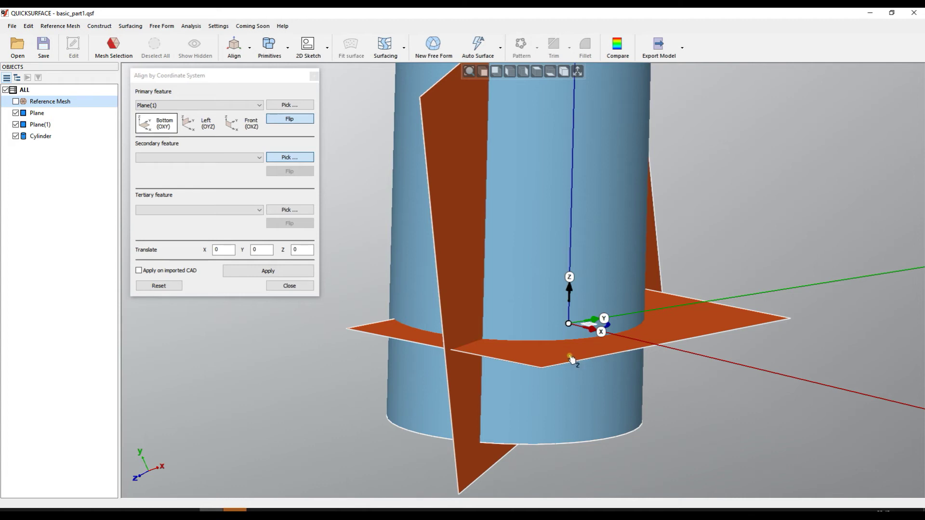
pyautogui.moveTo(570, 359)
pyautogui.mouseDown(button='right')
pyautogui.moveTo(496, 400)
pyautogui.moveTo(467, 404)
pyautogui.moveTo(451, 396)
pyautogui.moveTo(455, 389)
pyautogui.mouseUp(button='right')
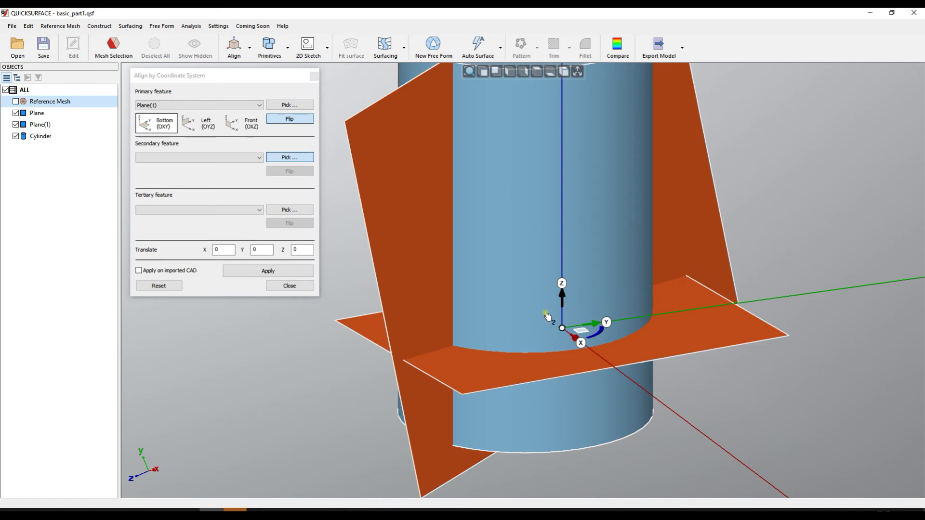
pyautogui.scroll(-3, 550, 318)
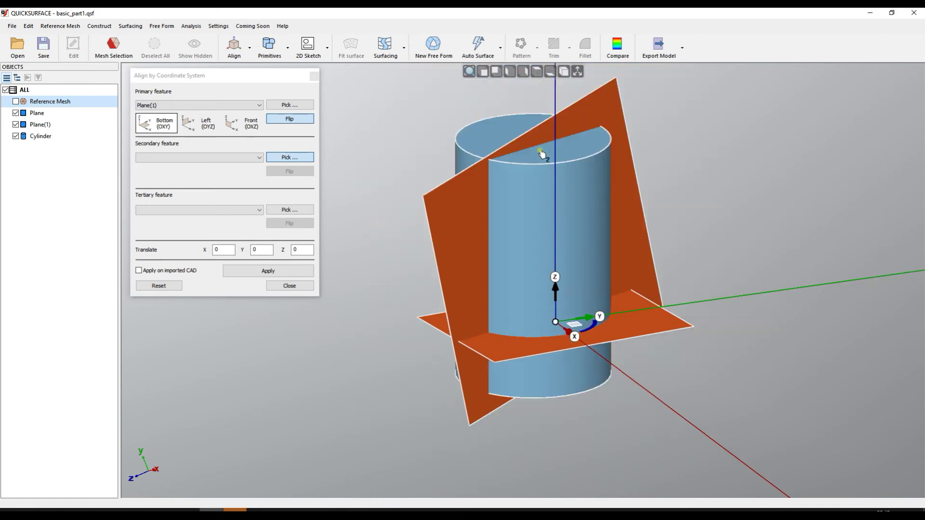
pyautogui.click(629, 235)
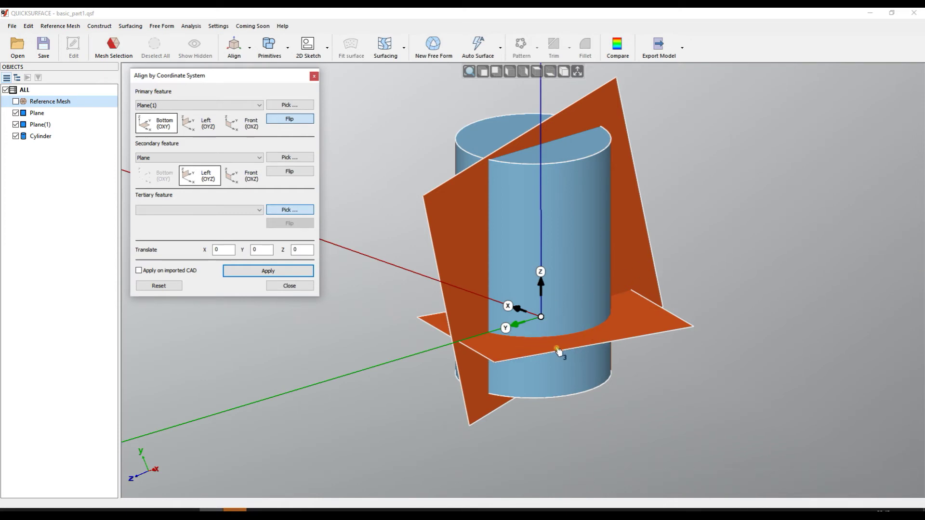
# Step: Switch the secondary feature's orientation to Front (OXZ) and flip the primary feature so the Z axis points up
pyautogui.scroll(2, 545, 350)
pyautogui.moveTo(567, 350); pyautogui.dragTo(540, 406, button='right')
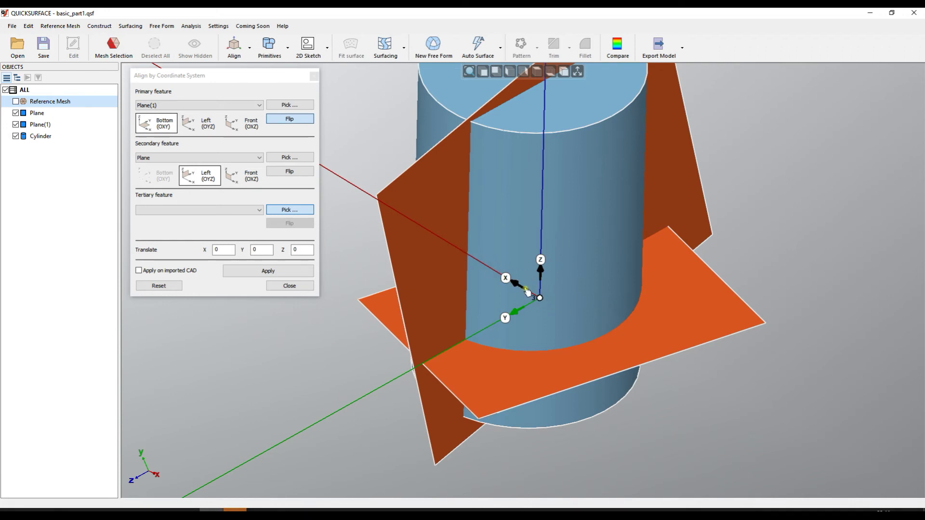
pyautogui.moveTo(623, 273); pyautogui.dragTo(577, 322, button='middle')
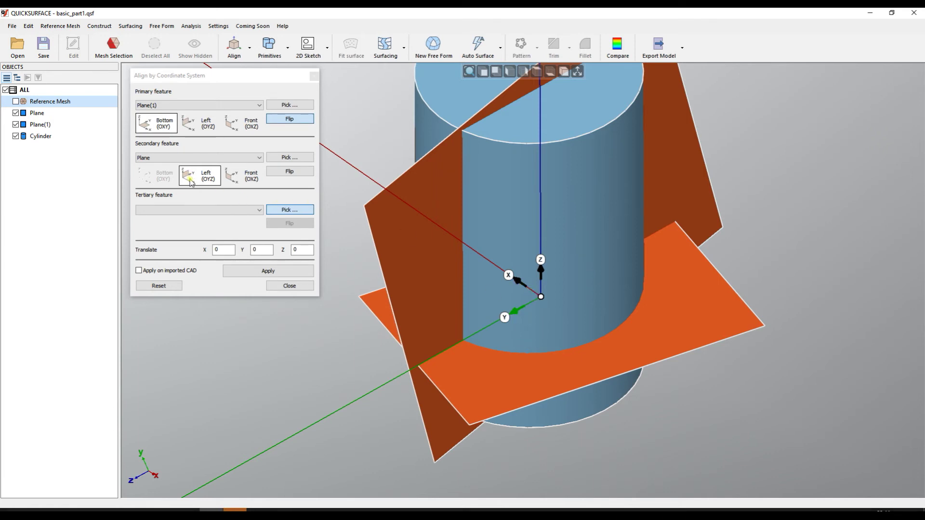
pyautogui.click(245, 182)
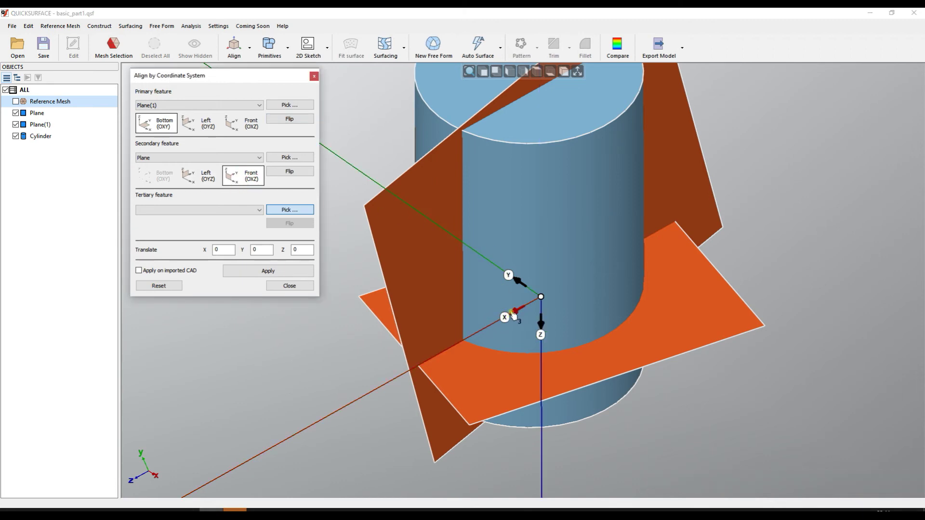
pyautogui.click(290, 121)
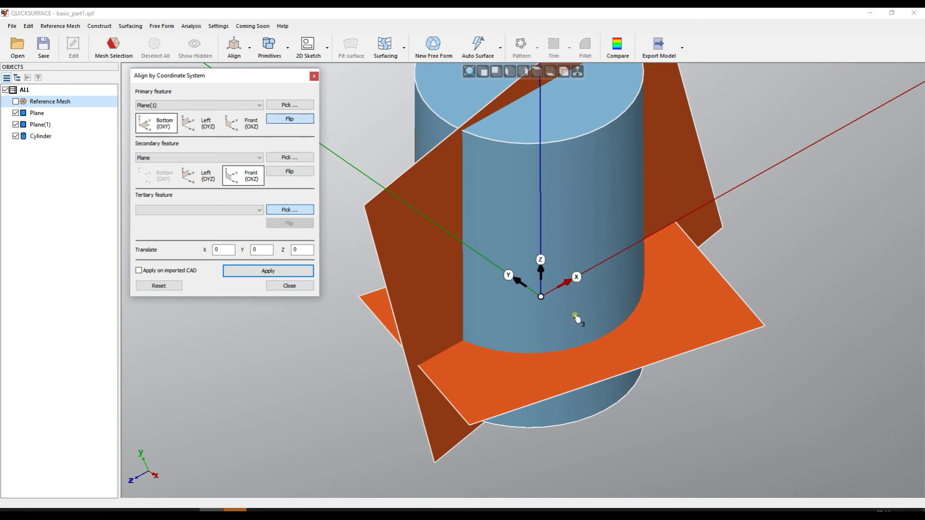
# Step: Pick the cylinder as the tertiary feature for the X Axis
pyautogui.click(518, 183)
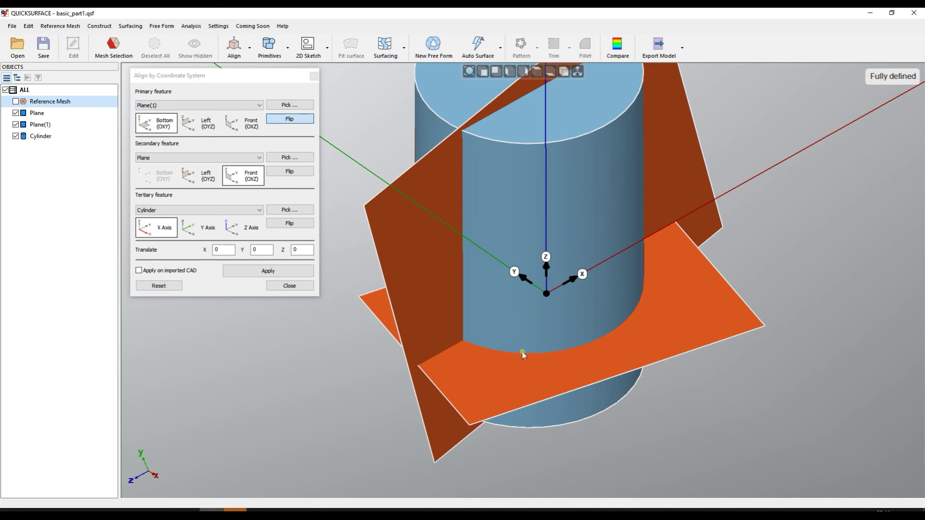
pyautogui.moveTo(523, 354); pyautogui.dragTo(625, 336, button='right')
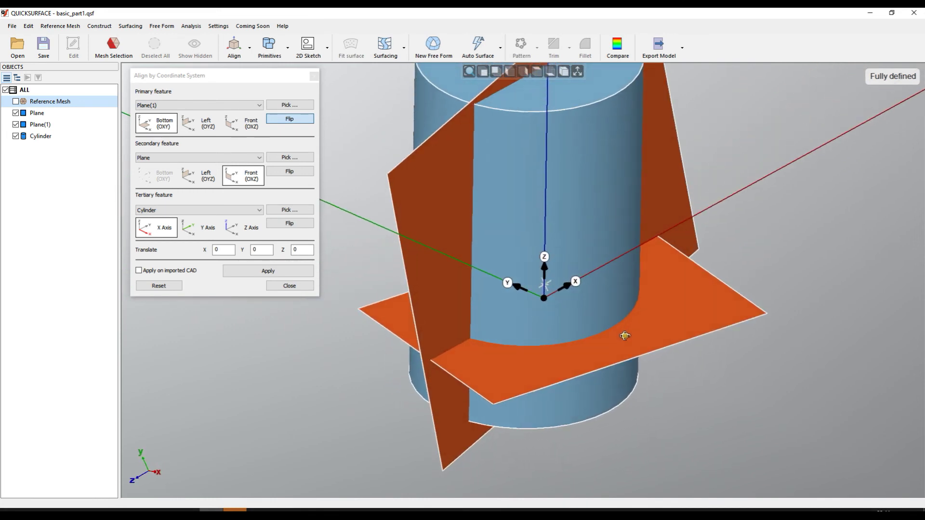
# Step: Reset the alignment and pick the cylinder as primary feature for the Z Axis and the bottom plane as secondary for Bottom (OXY)
pyautogui.click(162, 288)
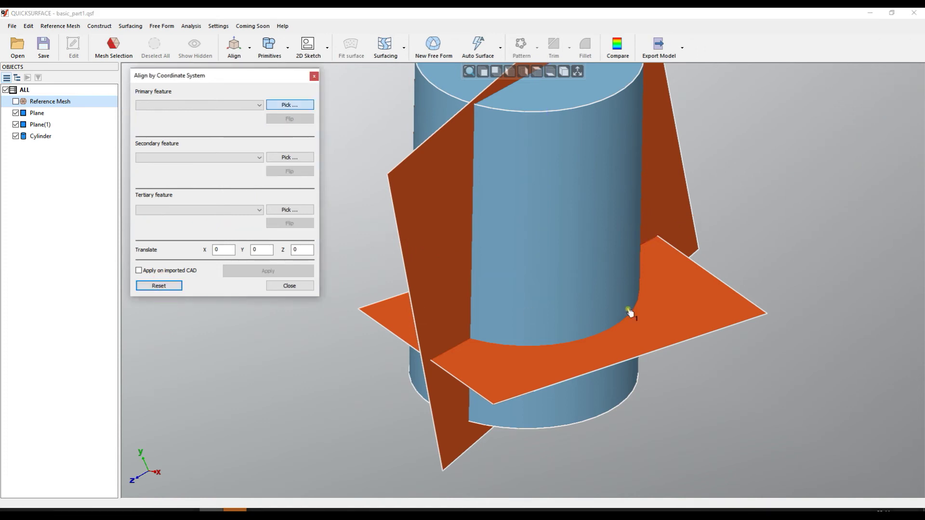
pyautogui.scroll(-3, 662, 345)
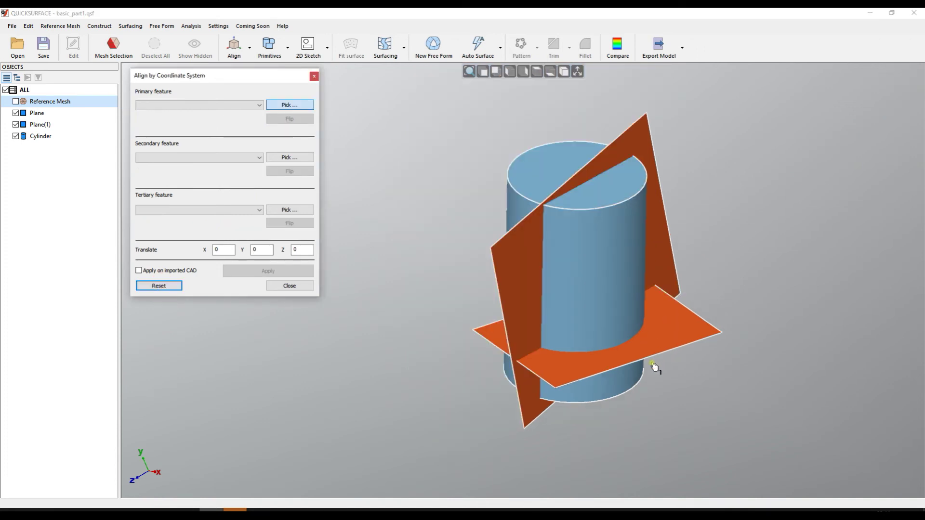
pyautogui.click(592, 241)
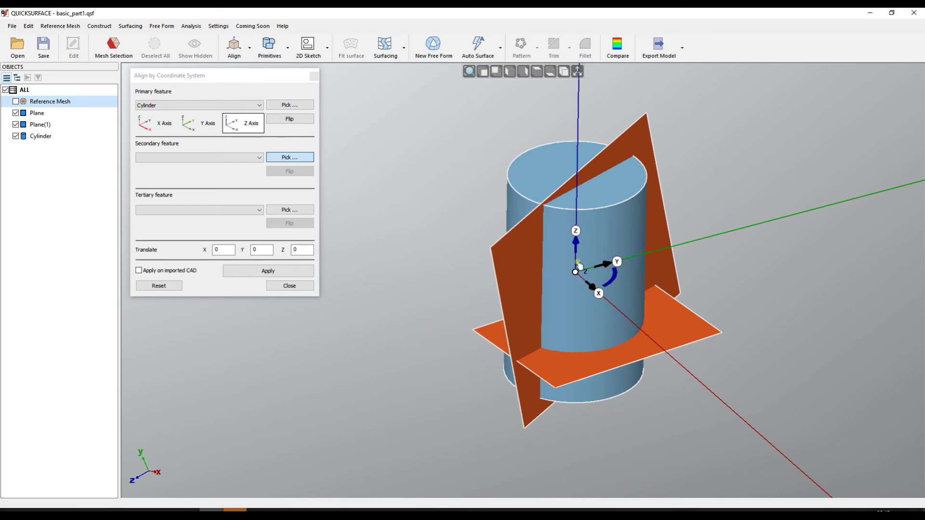
pyautogui.click(539, 332)
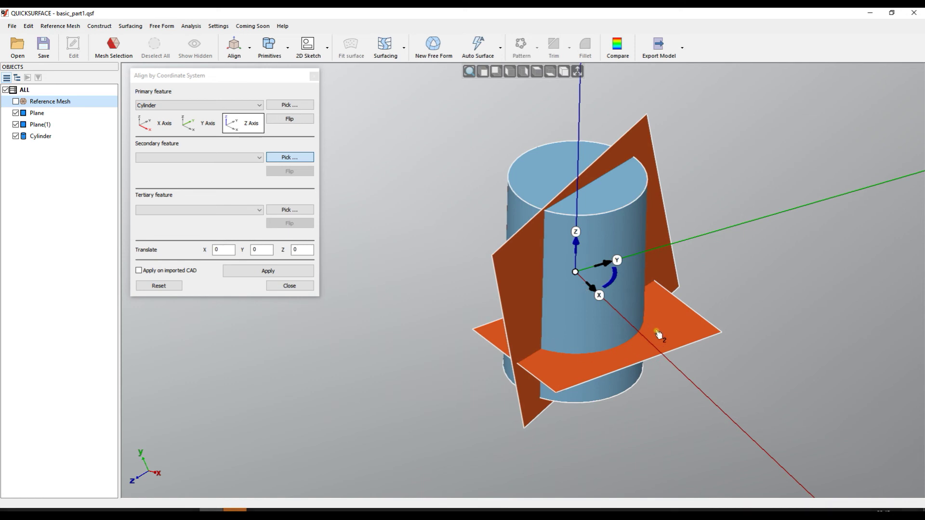
pyautogui.click(670, 328)
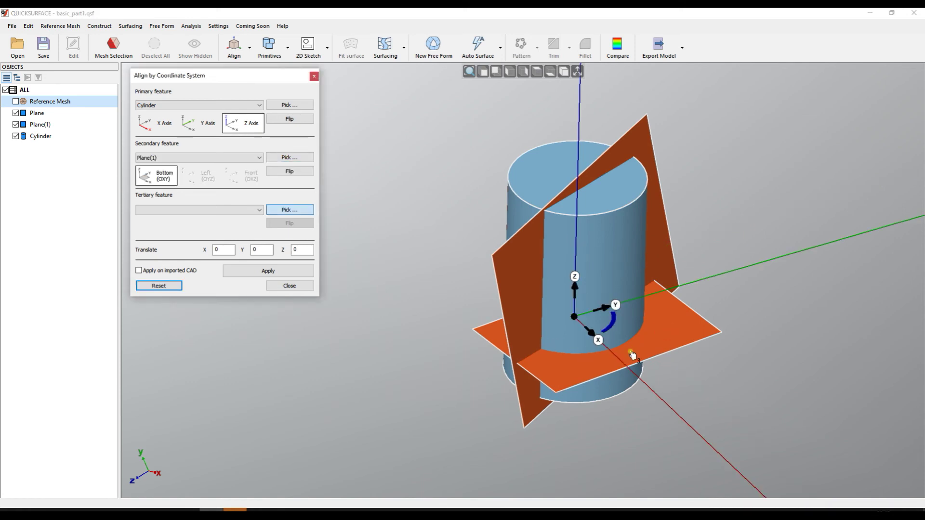
# Step: Pick the vertical flat-face plane as tertiary feature for Left (OYZ) and flip it to reverse the X axis direction
pyautogui.moveTo(571, 376)
pyautogui.mouseDown(button='right')
pyautogui.moveTo(586, 289)
pyautogui.moveTo(655, 275)
pyautogui.moveTo(694, 237)
pyautogui.moveTo(589, 341)
pyautogui.mouseUp(button='right')
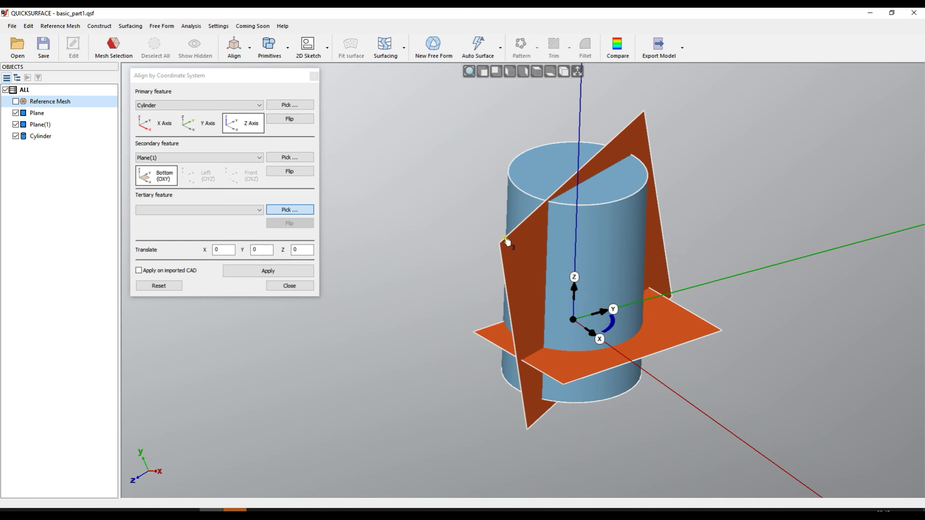
pyautogui.click(655, 260)
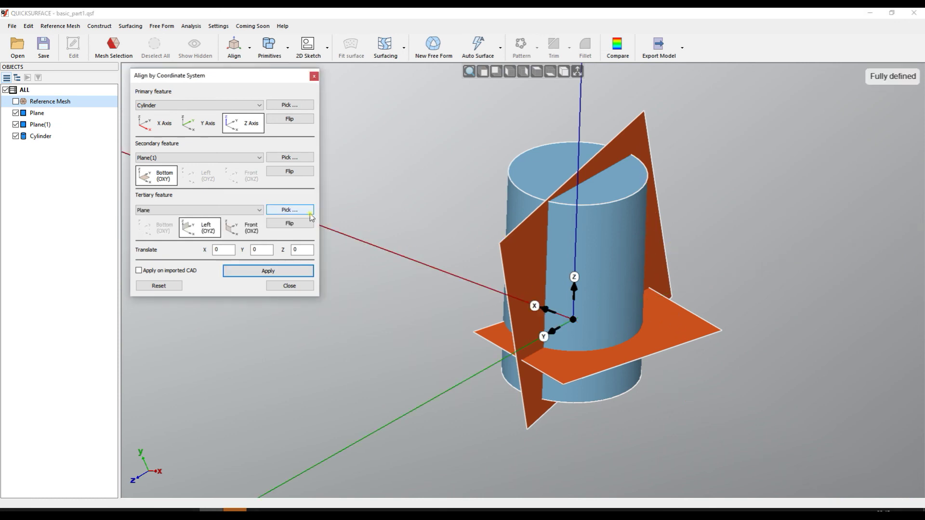
pyautogui.click(289, 225)
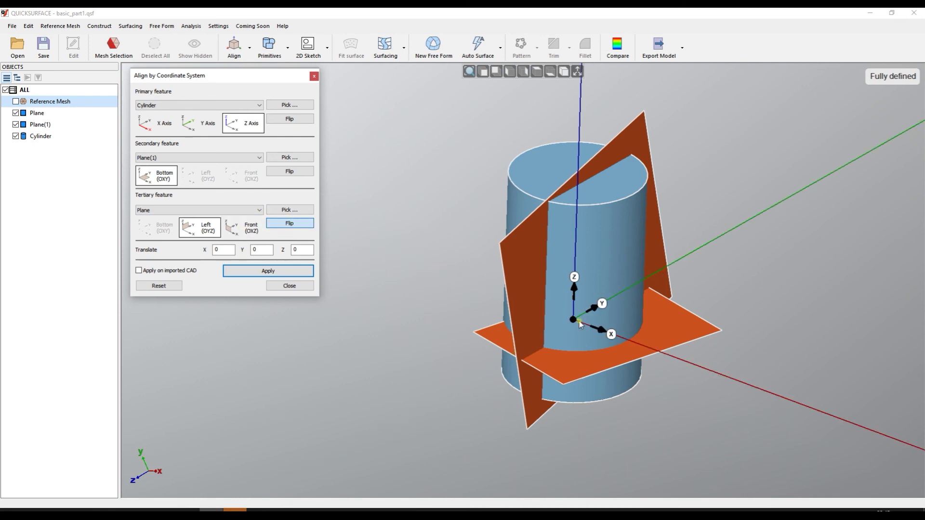
pyautogui.scroll(3, 583, 330)
pyautogui.moveTo(563, 378); pyautogui.dragTo(696, 273, button='right')
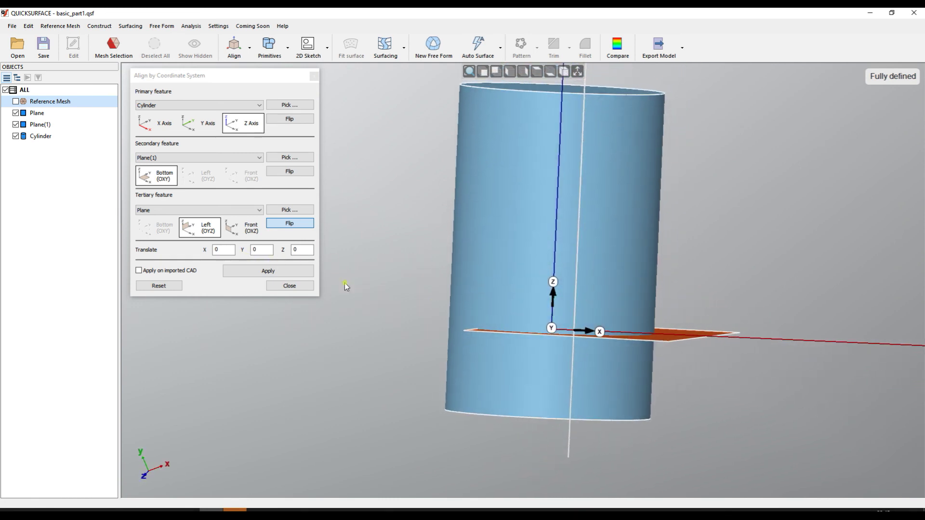
pyautogui.moveTo(549, 319); pyautogui.dragTo(553, 333, button='right')
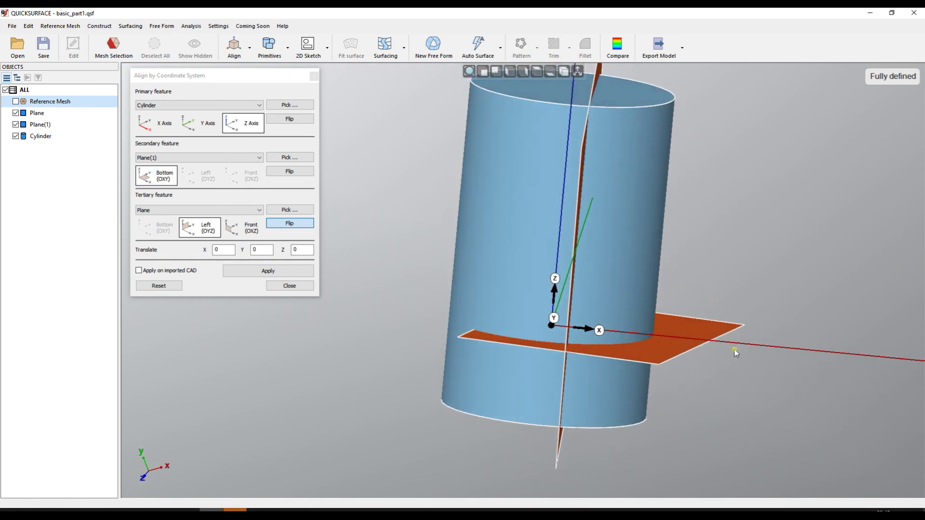
pyautogui.moveTo(608, 357); pyautogui.dragTo(554, 389, button='right')
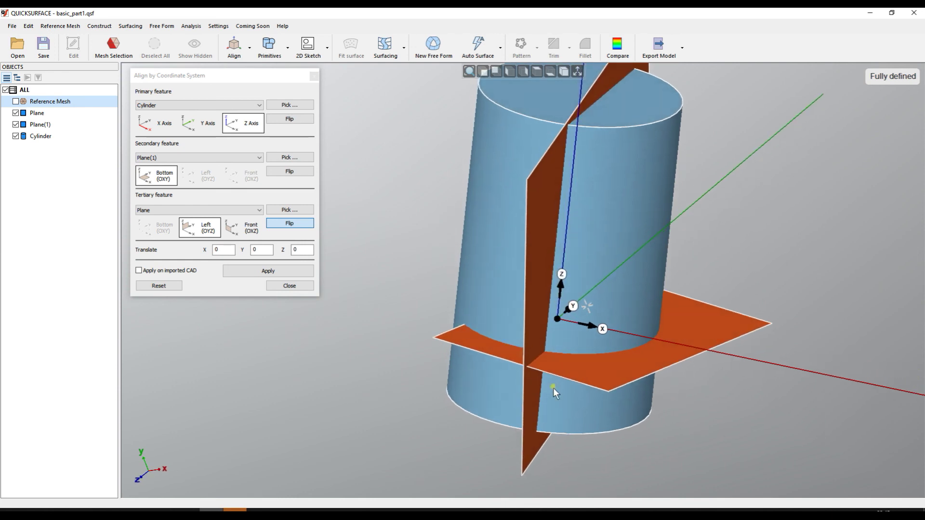
# Step: Try an X translation of 10 for the coordinate system origin, then set it back to 0
pyautogui.click(225, 250)
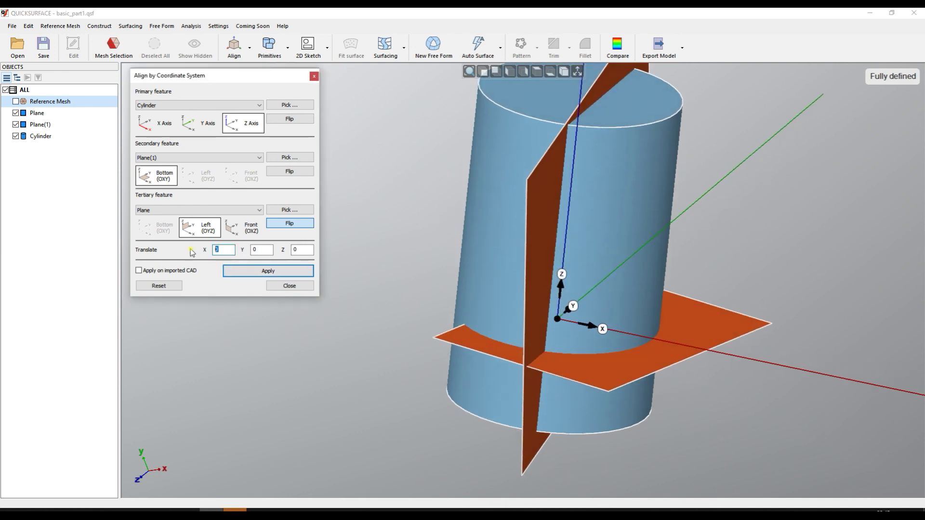
pyautogui.write('1')
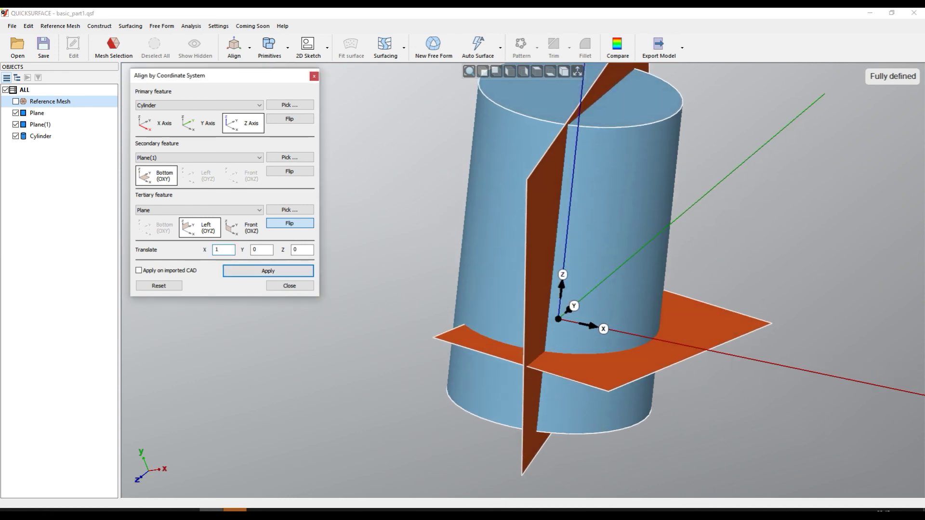
pyautogui.write('0')
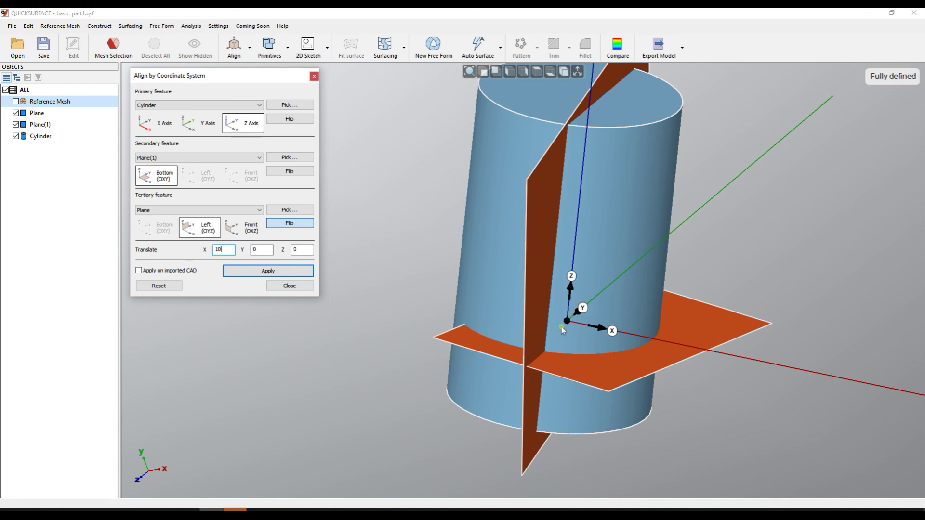
pyautogui.moveTo(562, 326); pyautogui.dragTo(522, 320, button='right')
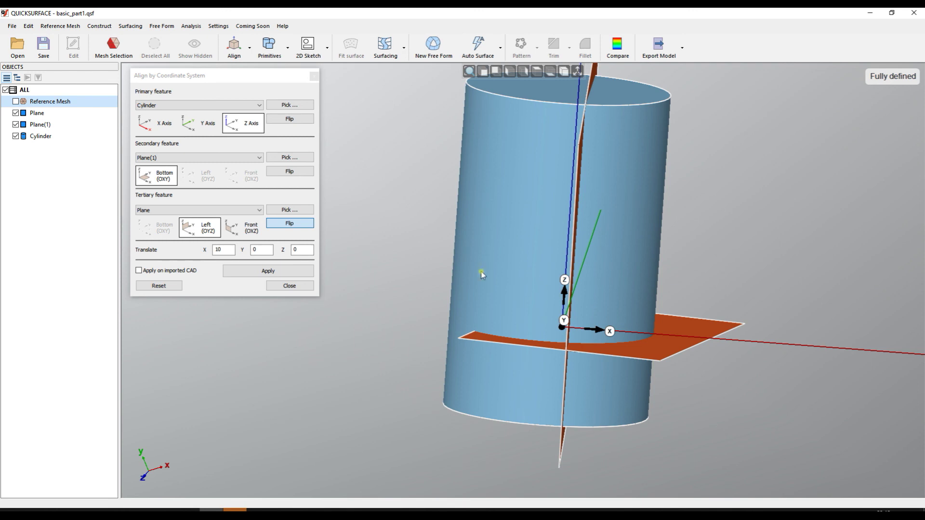
pyautogui.moveTo(445, 277); pyautogui.dragTo(477, 367, button='right')
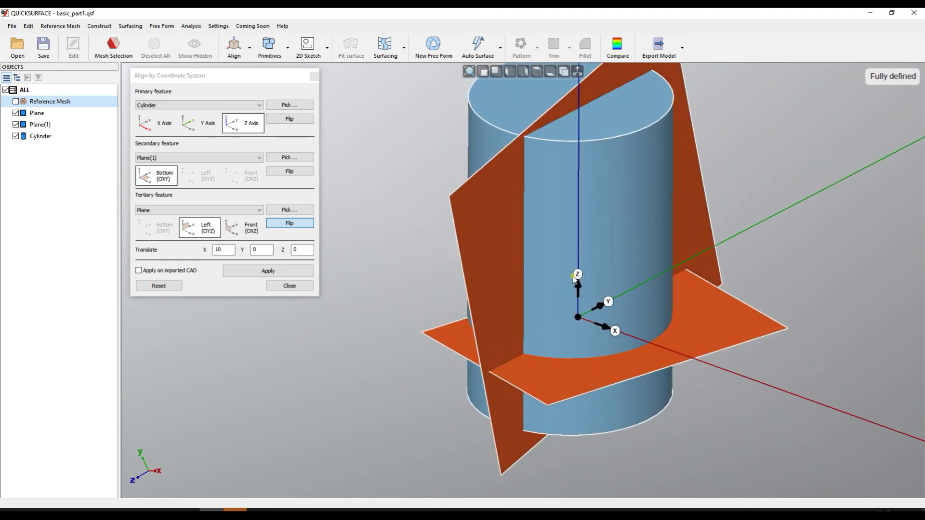
pyautogui.doubleClick(220, 249)
pyautogui.write('0')
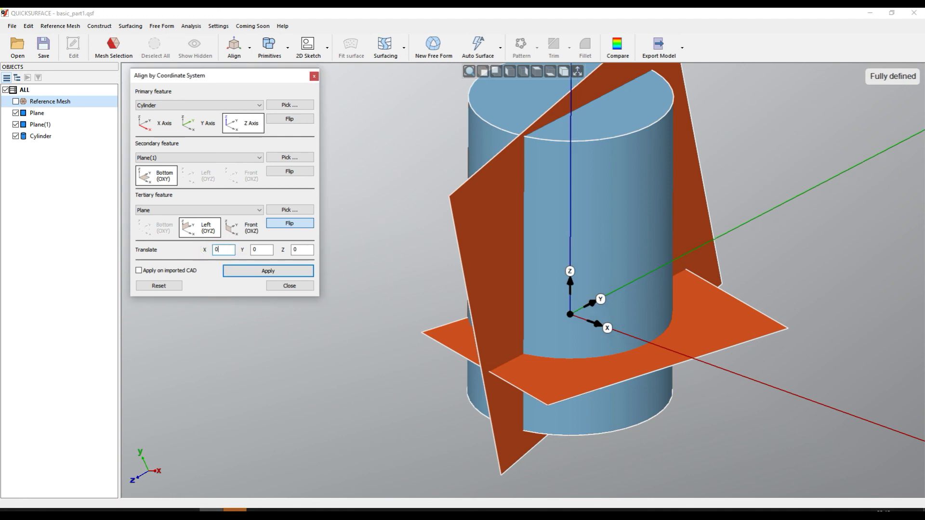
# Step: Apply the alignment and display the global coordinate system in the scene
pyautogui.moveTo(488, 299); pyautogui.dragTo(491, 438, button='right')
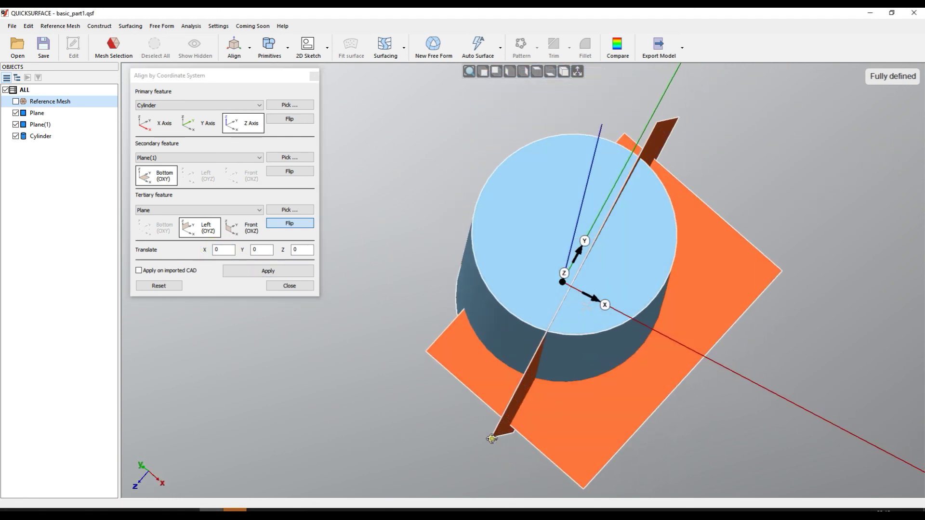
pyautogui.click(287, 272)
pyautogui.moveTo(474, 334); pyautogui.dragTo(576, 199, button='right')
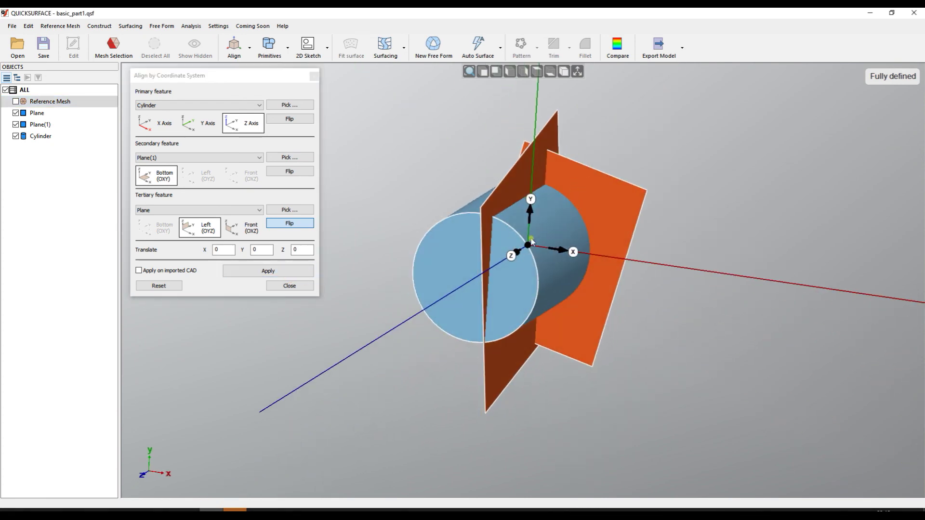
pyautogui.click(577, 71)
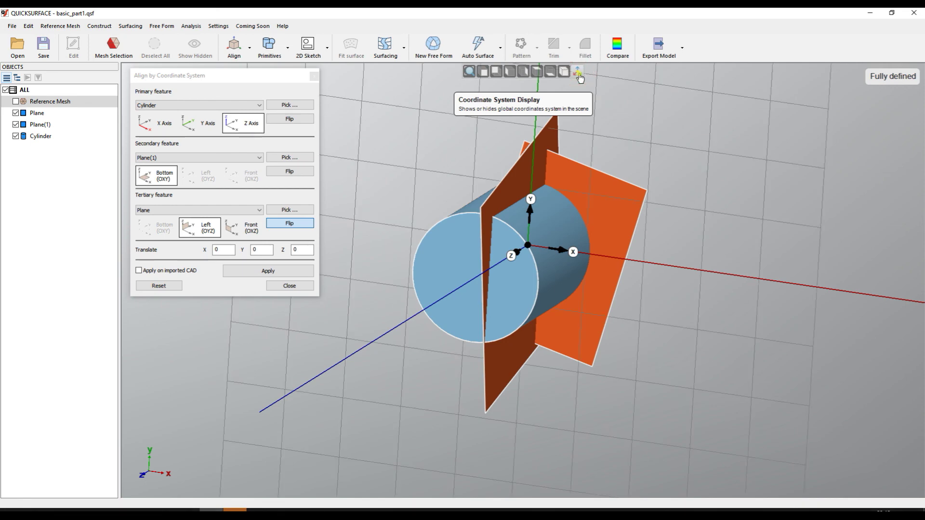
pyautogui.moveTo(500, 395); pyautogui.dragTo(555, 356, button='right')
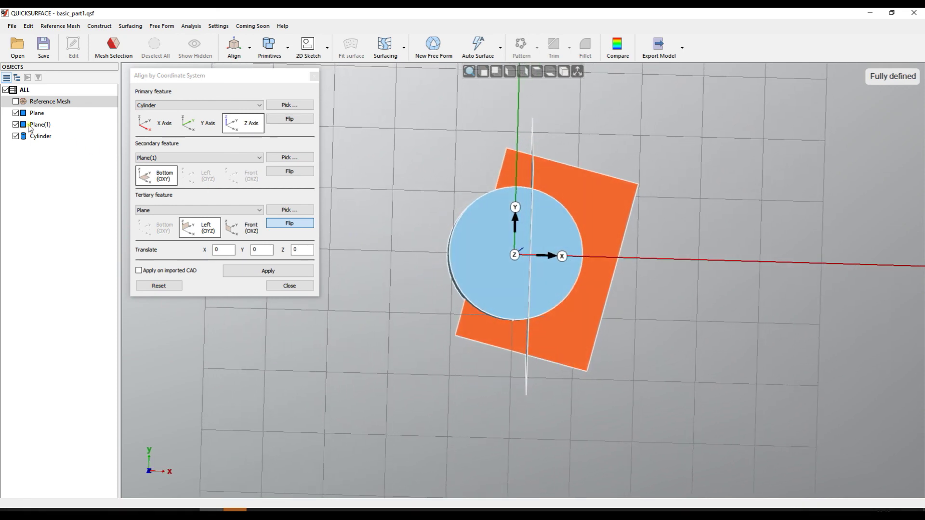
# Step: Show the reference mesh, hide both planes and the cylinder, and set the Top View
pyautogui.click(16, 101)
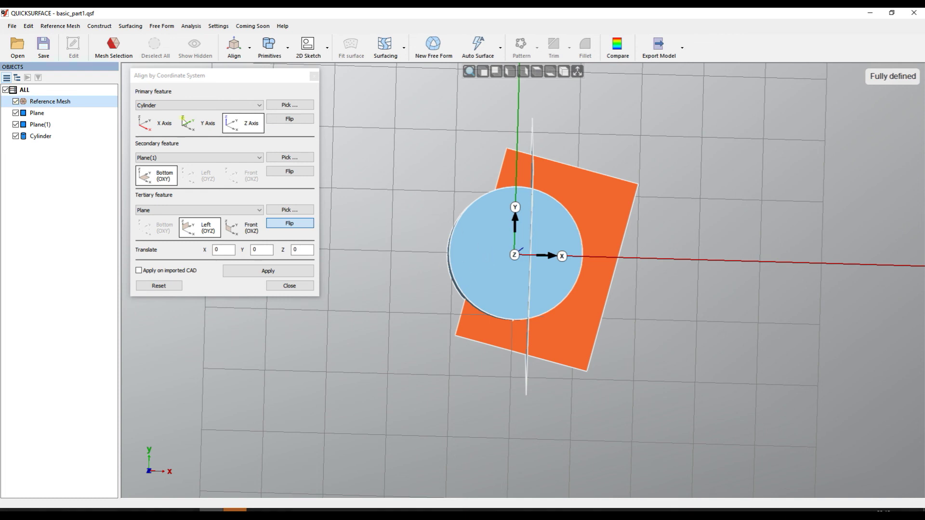
pyautogui.click(16, 113)
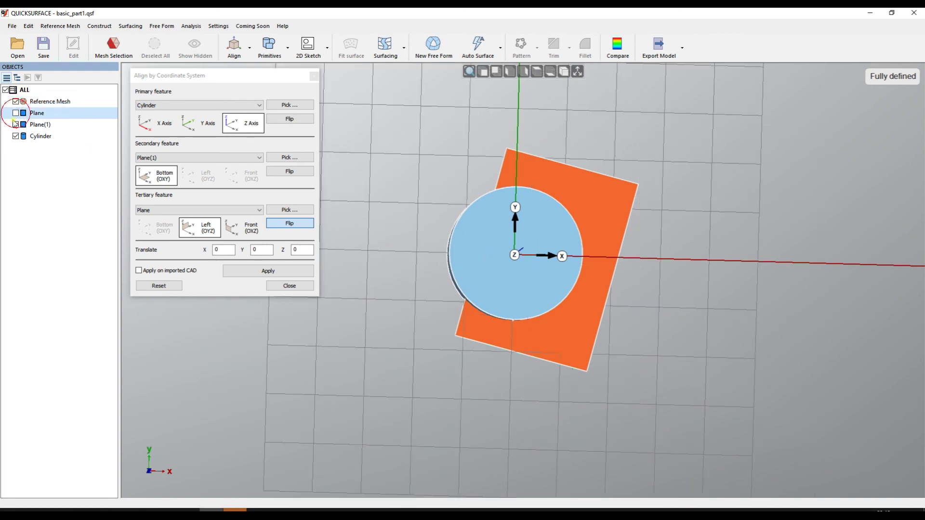
pyautogui.click(16, 125)
pyautogui.click(16, 137)
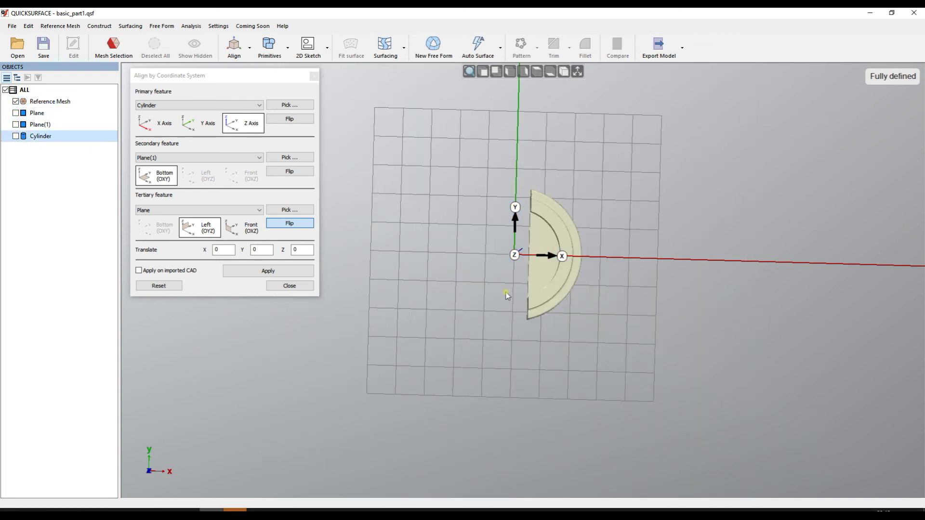
pyautogui.click(536, 73)
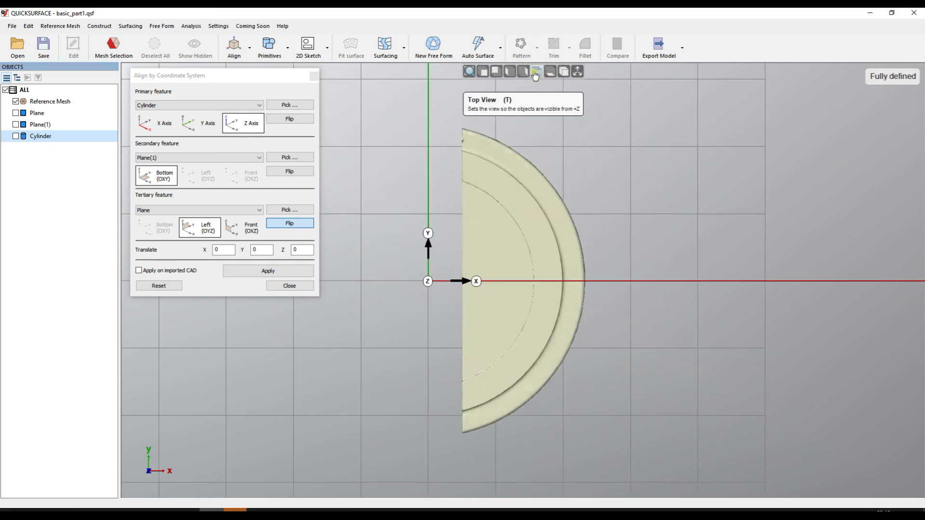